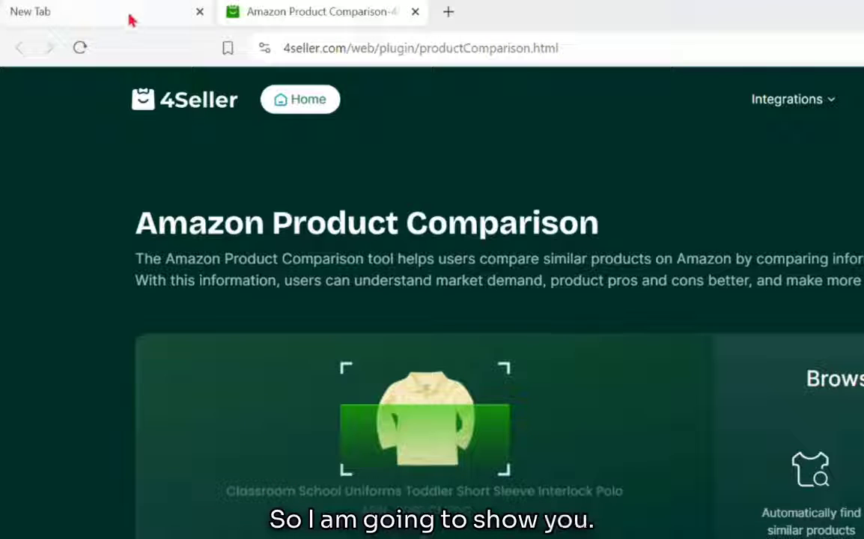
Step: Switch from the Amazon Product Comparison page to the empty New Tab
{"action": "left_click", "coordinate": [61, 18]}
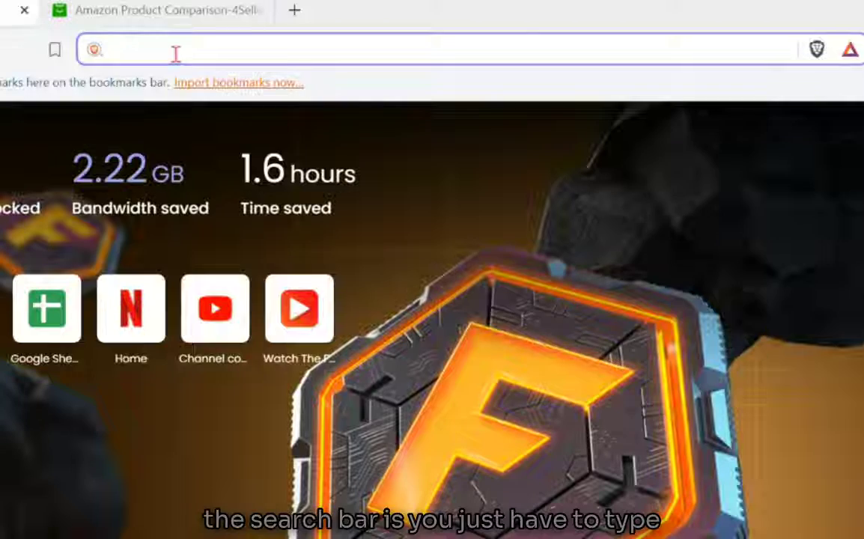
Step: Search Brave for '4seller' and follow the first result to the official 4Seller site
{"action": "type", "text": "4seller"}
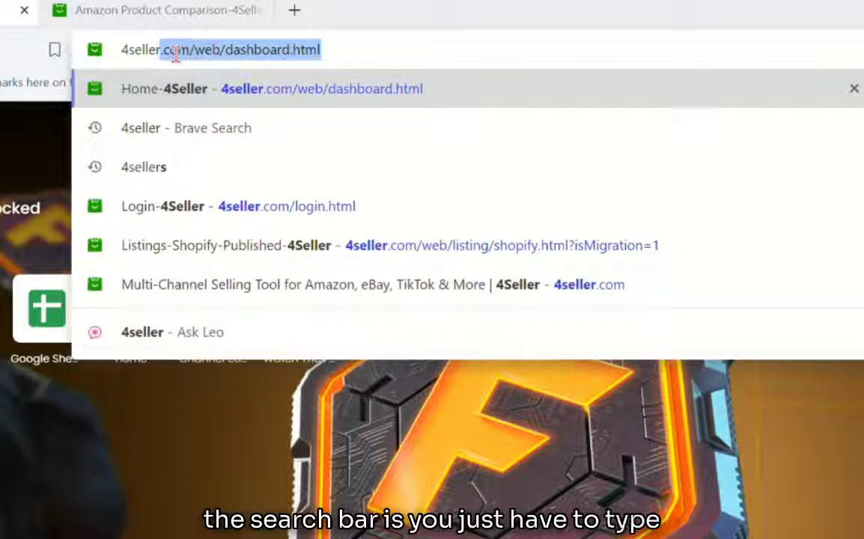
{"action": "key", "text": "Delete"}
{"action": "key", "text": "Return"}
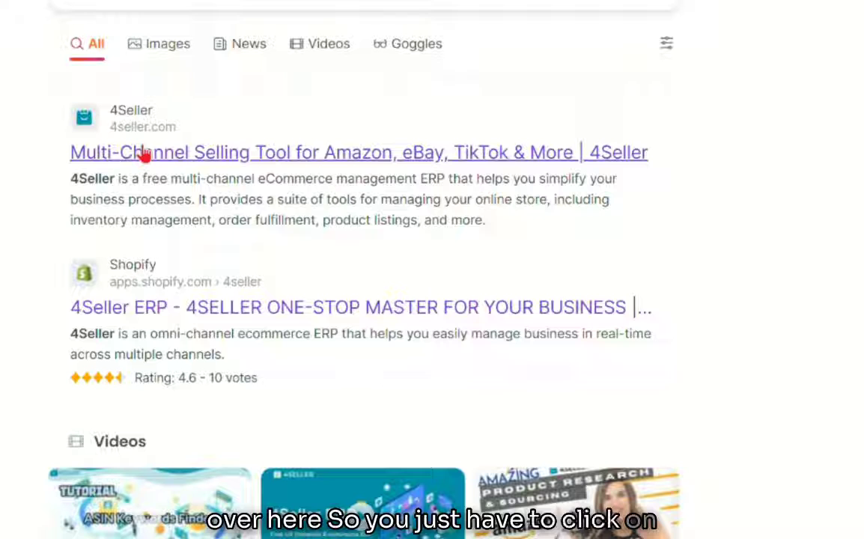
{"action": "left_click", "coordinate": [144, 152]}
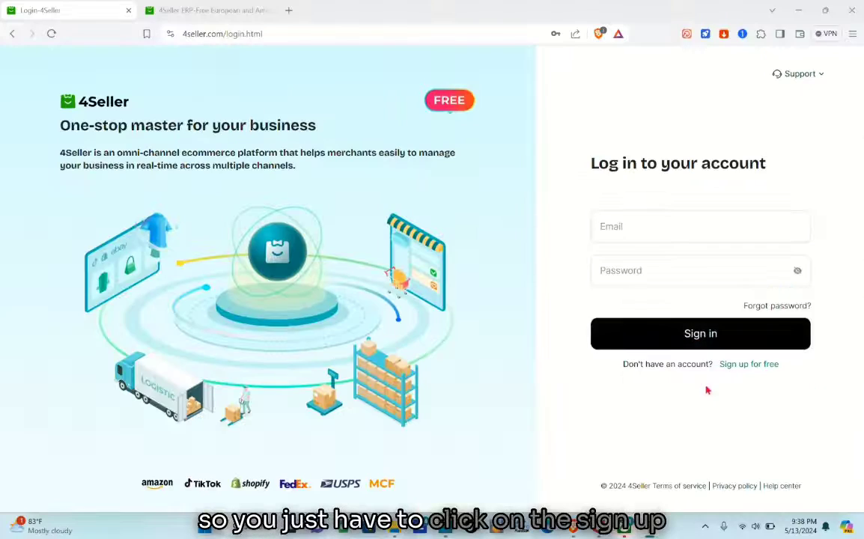
{"action": "left_click", "coordinate": [751, 366]}
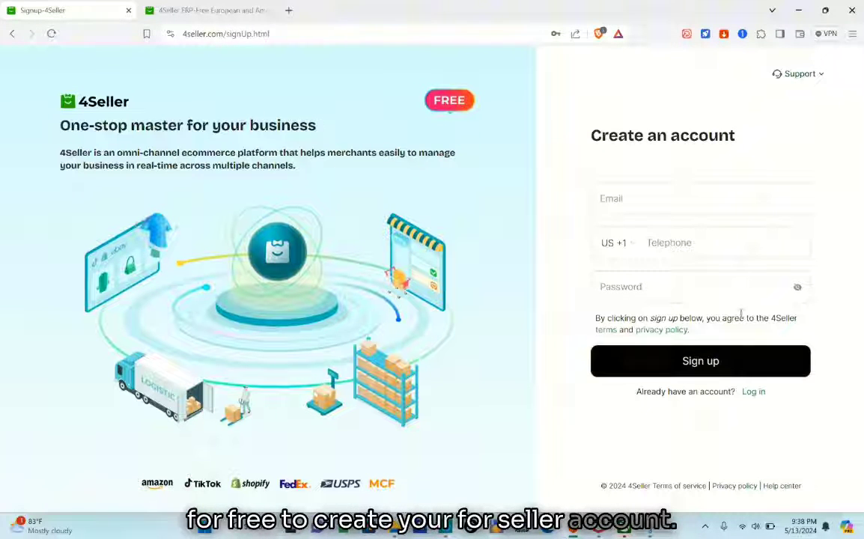
{"action": "left_click", "coordinate": [616, 196]}
{"action": "type", "text": "koy"}
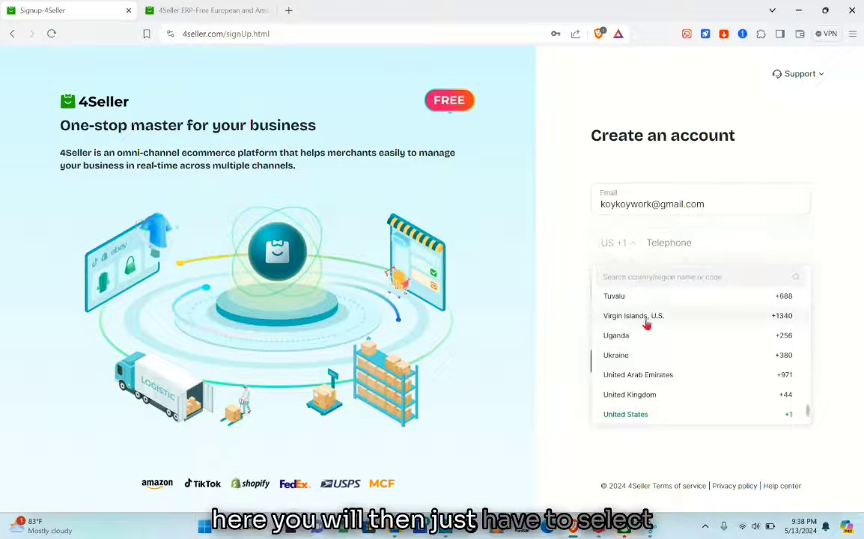
{"action": "scroll", "coordinate": [647, 322], "scroll_direction": "down", "scroll_amount": 5}
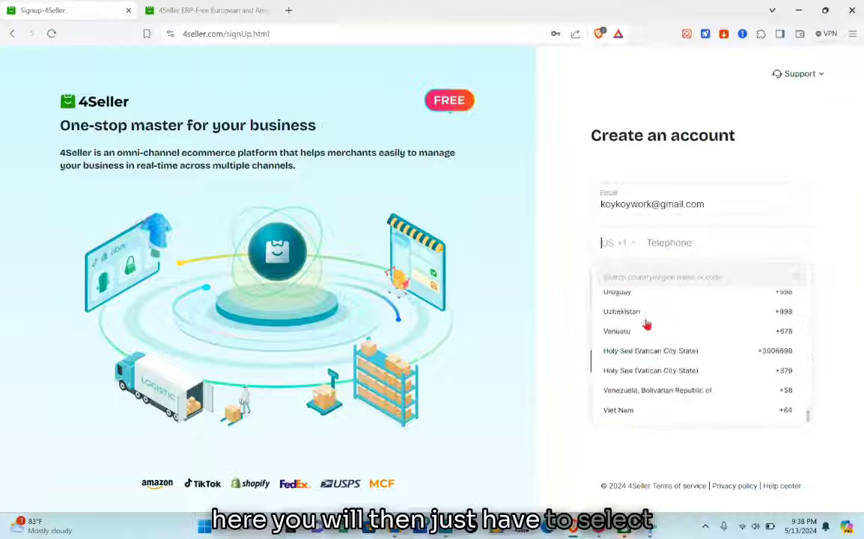
{"action": "scroll", "coordinate": [646, 324], "scroll_direction": "down", "scroll_amount": 2}
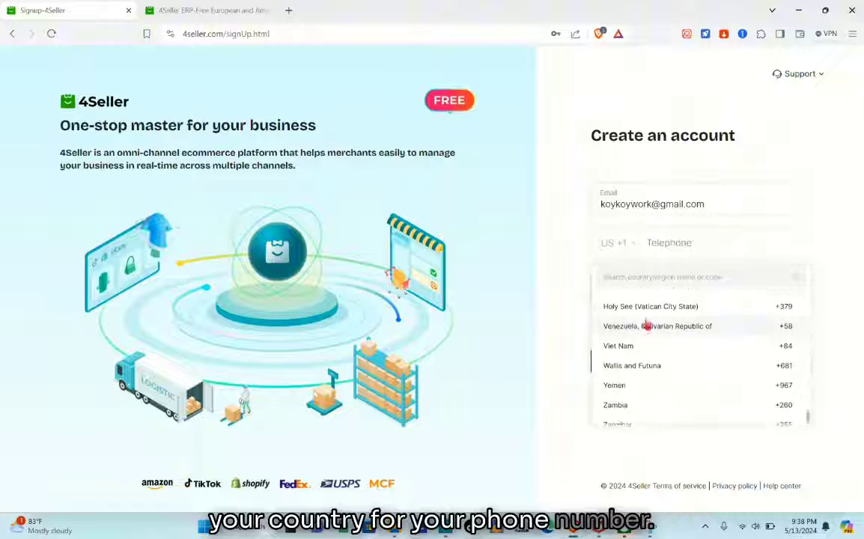
{"action": "scroll", "coordinate": [648, 324], "scroll_direction": "up", "scroll_amount": 5}
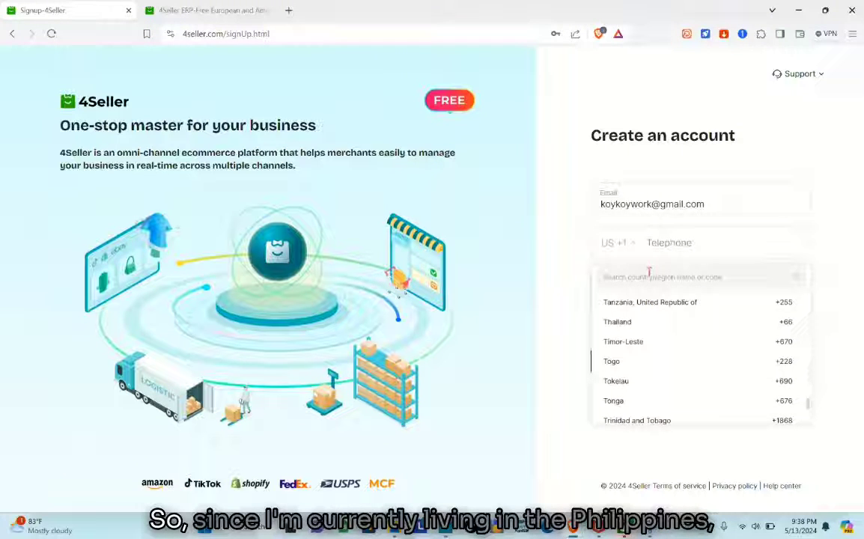
{"action": "type", "text": "phi"}
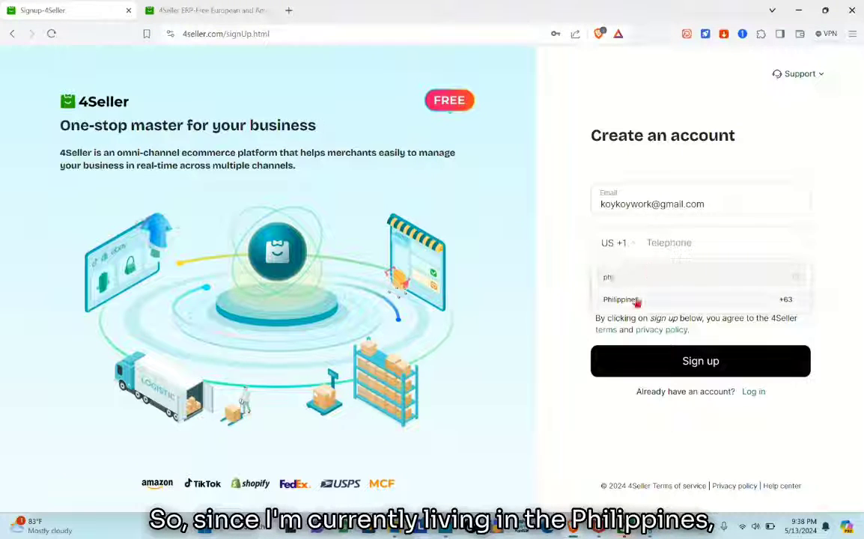
{"action": "left_click", "coordinate": [629, 307]}
{"action": "left_click", "coordinate": [652, 244]}
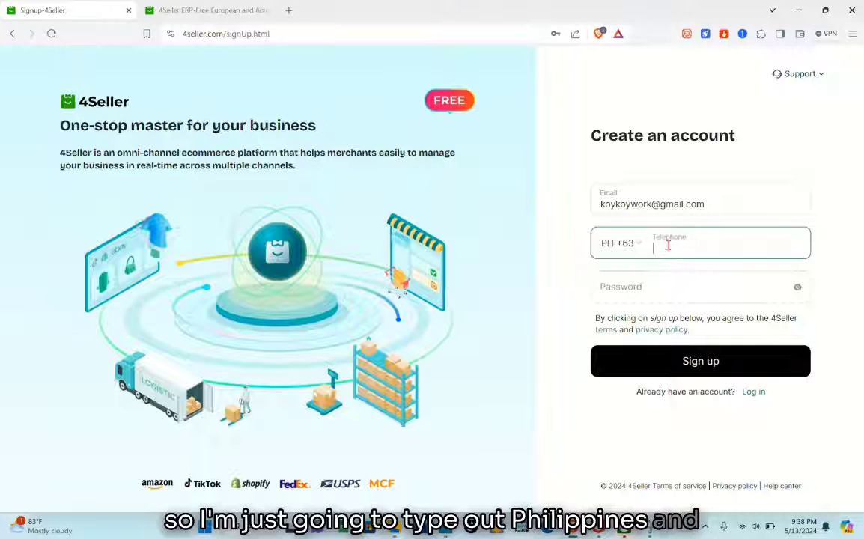
{"action": "type", "text": "9"}
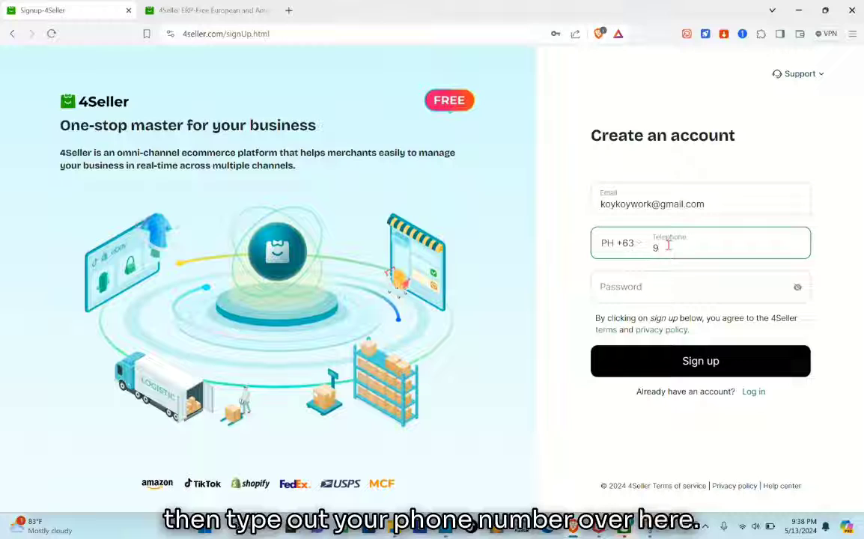
{"action": "type", "text": "6"}
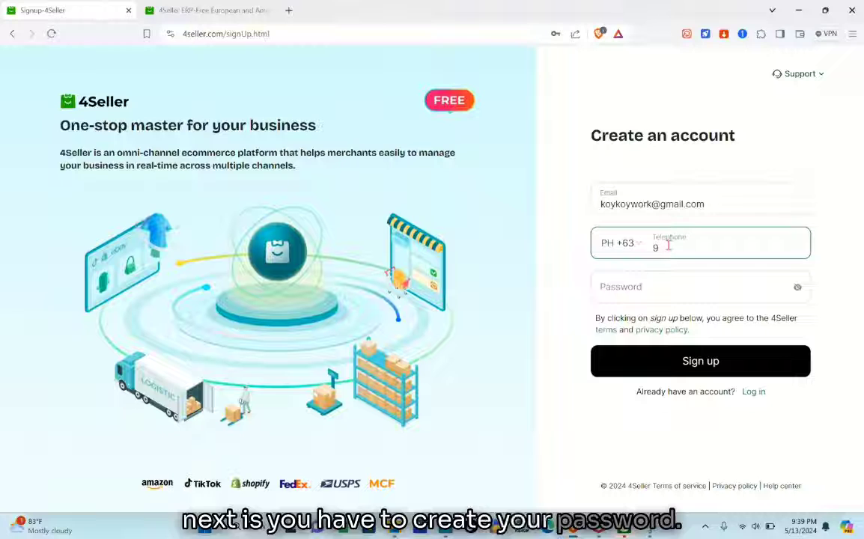
{"action": "left_click", "coordinate": [610, 286]}
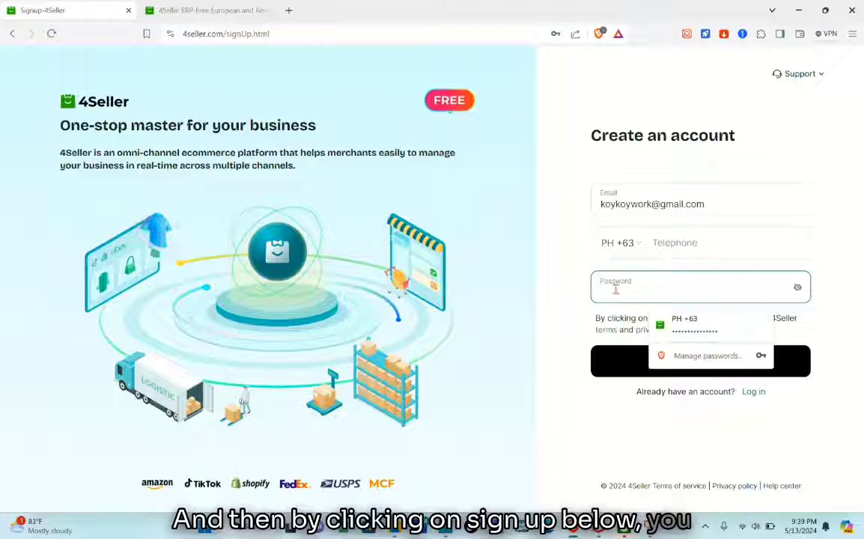
{"action": "left_click", "coordinate": [810, 438]}
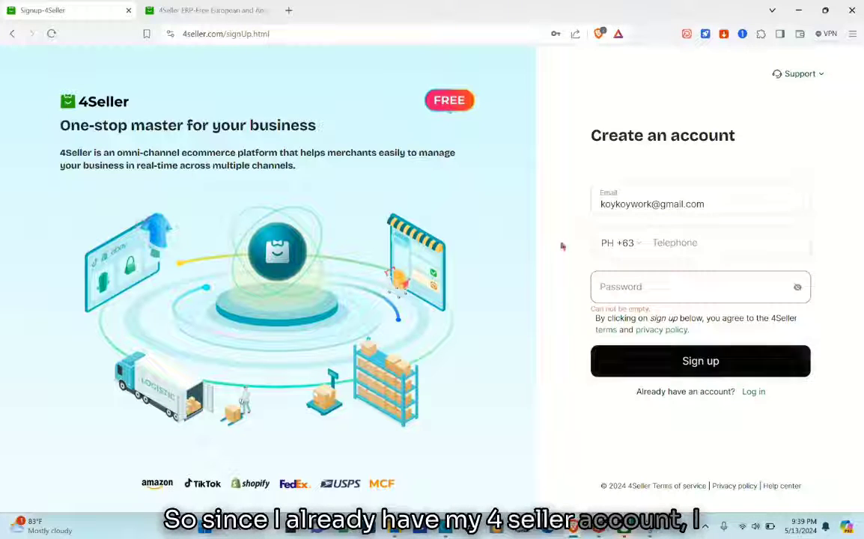
{"action": "left_click", "coordinate": [755, 394]}
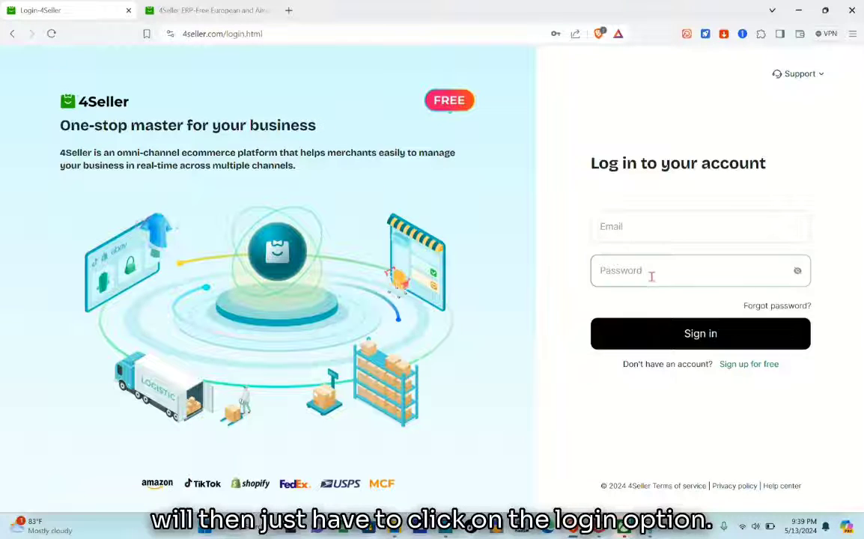
Step: Sign in with the account e-mail and password, then open Tools > Amazon Product Comparison
{"action": "left_click", "coordinate": [643, 226]}
{"action": "type", "text": "koykoy"}
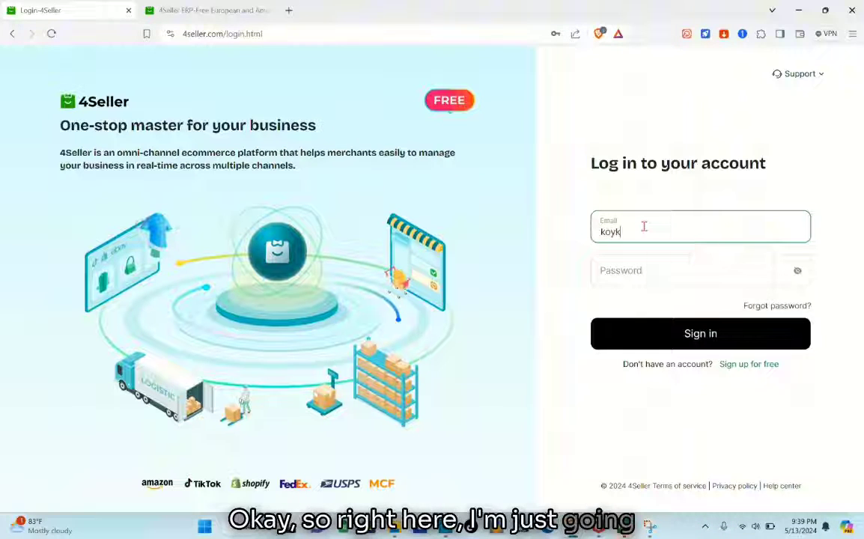
{"action": "left_click", "coordinate": [642, 268]}
{"action": "type", "text": "••••"}
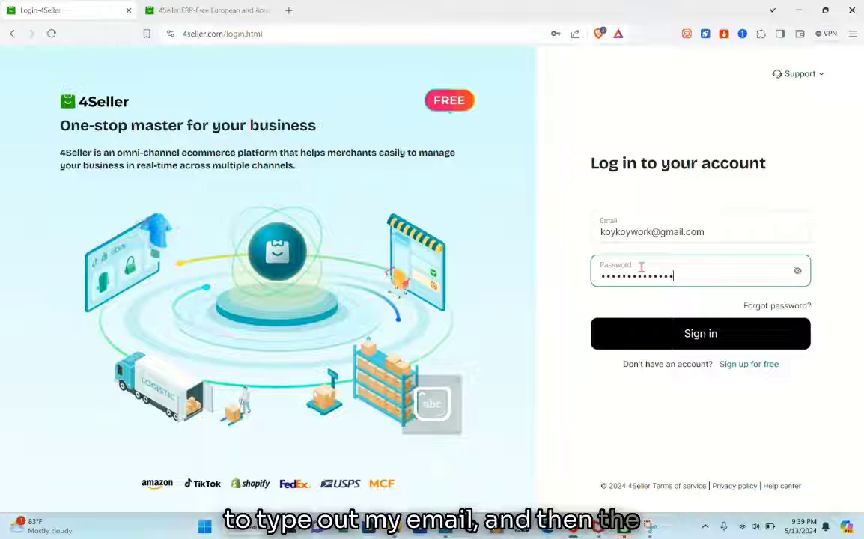
{"action": "key", "text": "Return"}
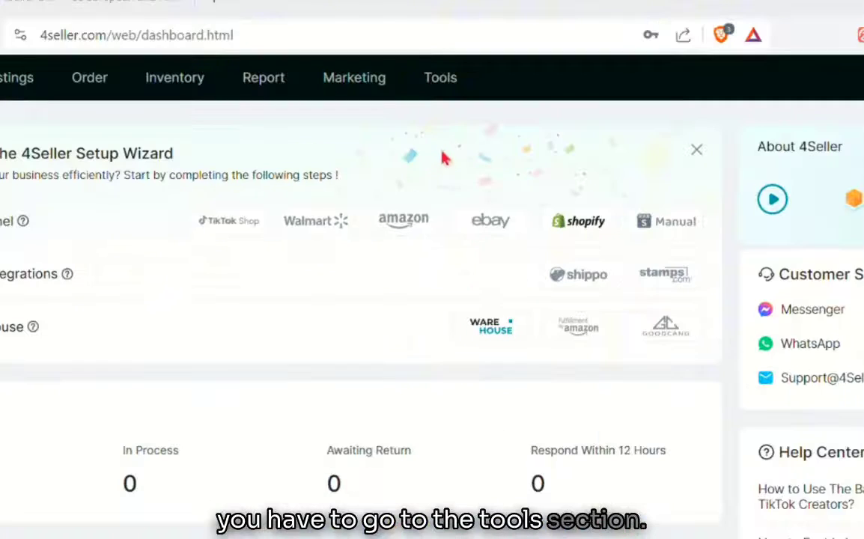
{"action": "left_click", "coordinate": [440, 86]}
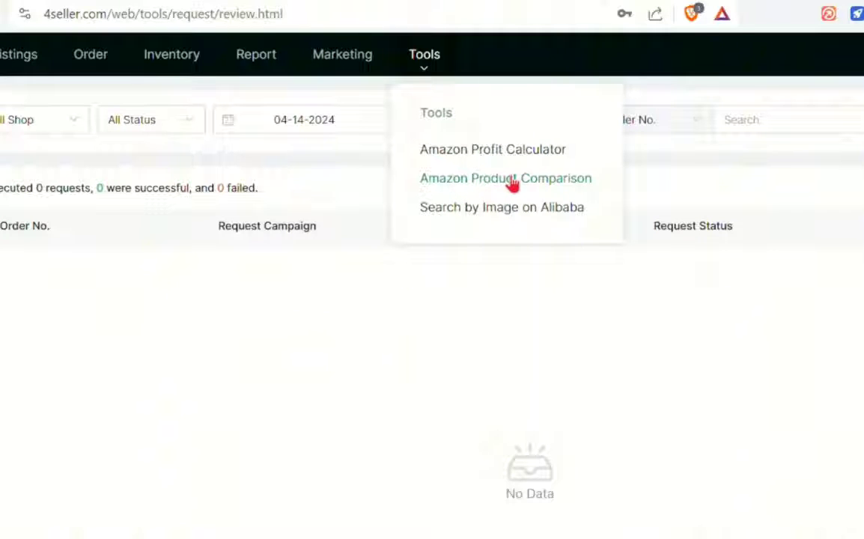
{"action": "left_click", "coordinate": [512, 182]}
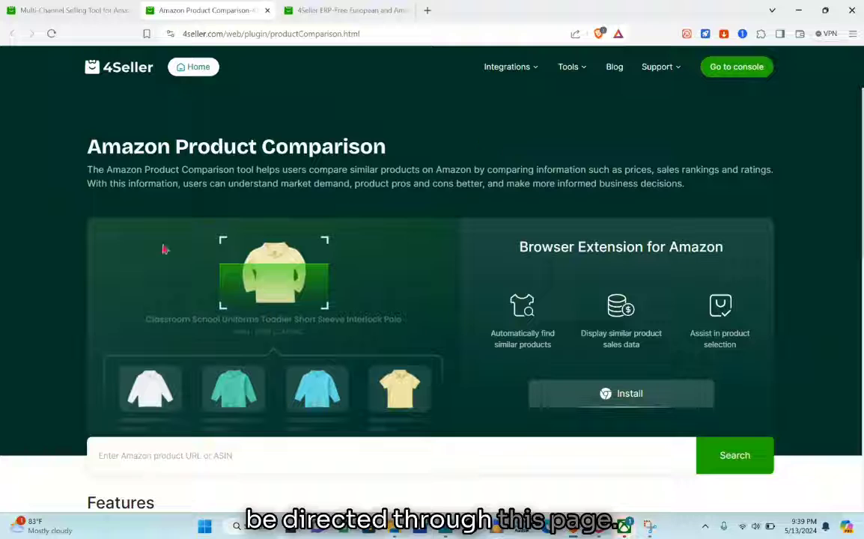
Step: Move the comparison tab past the ERP tab, close the 4Seller ERP tab, and return to the top
{"action": "scroll", "coordinate": [334, 328], "scroll_direction": "down", "scroll_amount": 6}
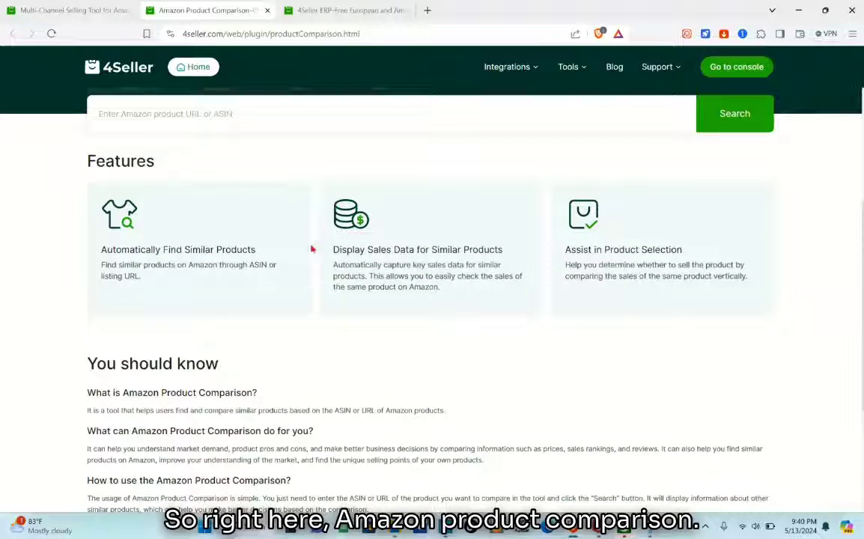
{"action": "left_click_drag", "start_coordinate": [200, 13], "coordinate": [341, 14]}
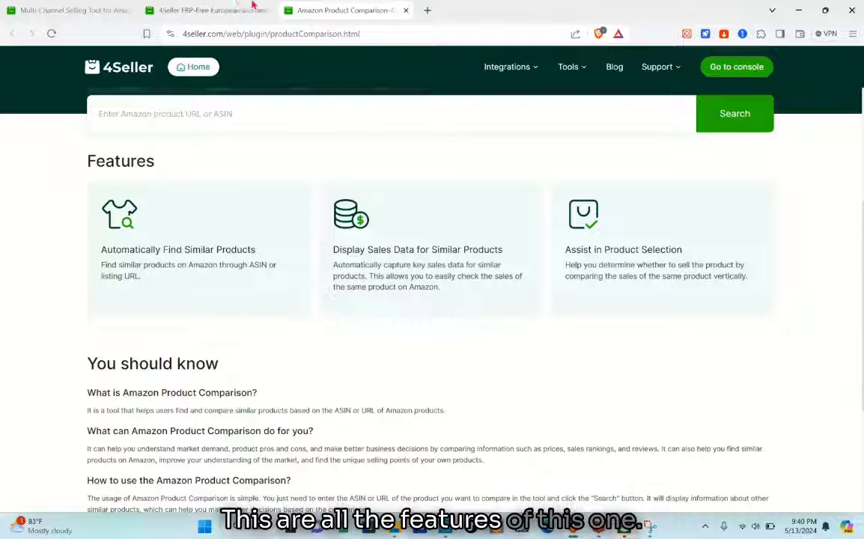
{"action": "left_click", "coordinate": [267, 11]}
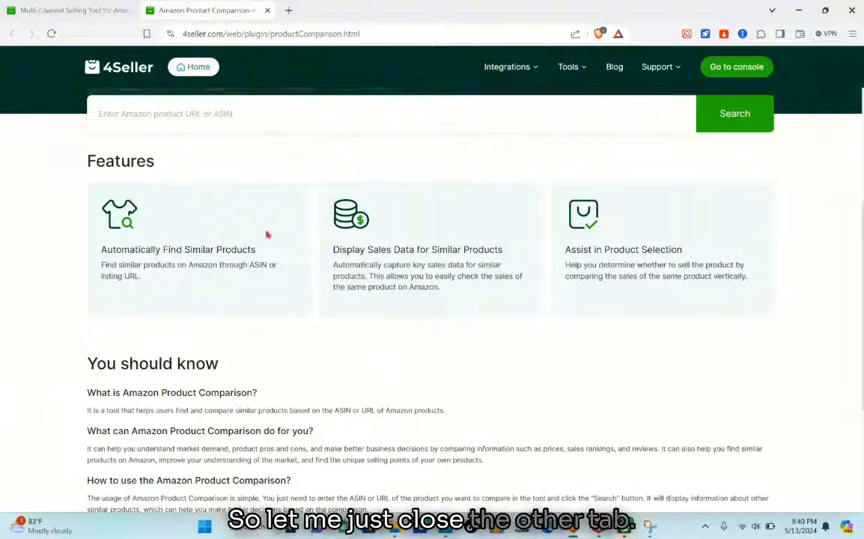
{"action": "scroll", "coordinate": [325, 235], "scroll_direction": "up", "scroll_amount": 3}
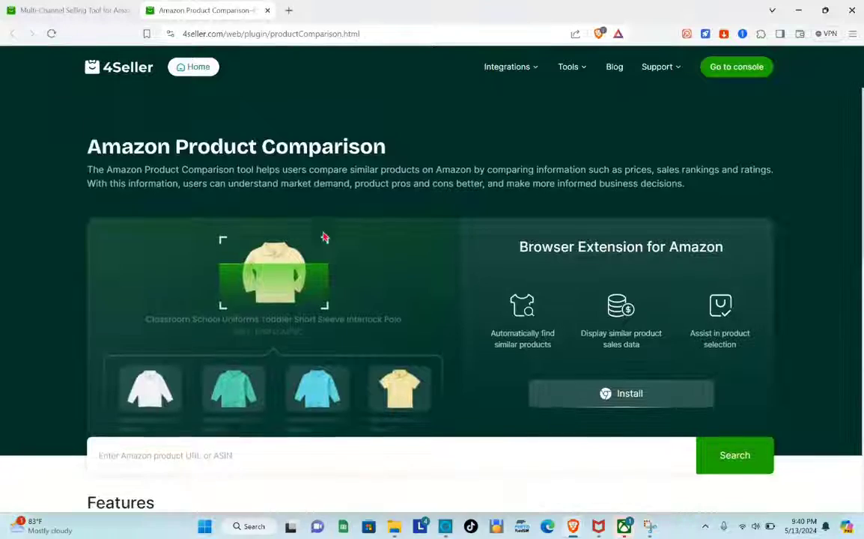
{"action": "scroll", "coordinate": [324, 236], "scroll_direction": "down", "scroll_amount": 8}
{"action": "scroll", "coordinate": [325, 235], "scroll_direction": "up", "scroll_amount": 10}
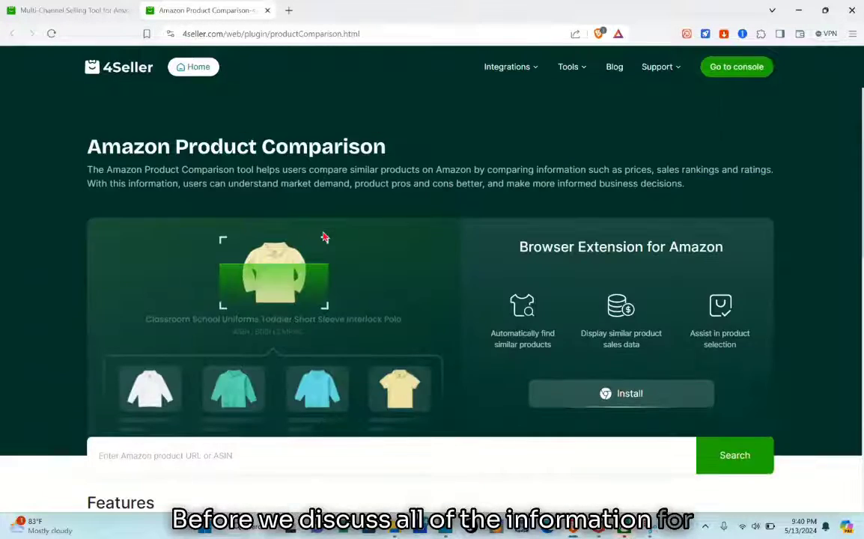
{"action": "scroll", "coordinate": [269, 393], "scroll_direction": "down", "scroll_amount": 1}
{"action": "scroll", "coordinate": [270, 391], "scroll_direction": "up", "scroll_amount": 1}
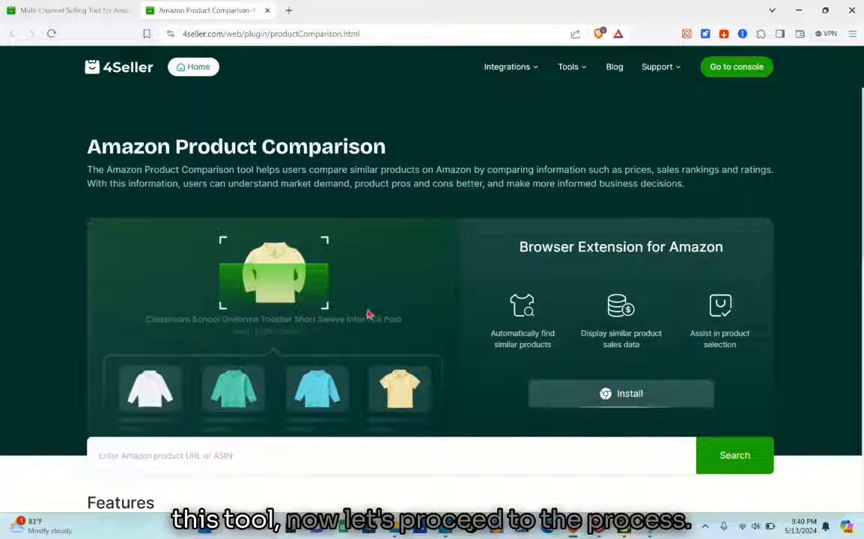
{"action": "scroll", "coordinate": [337, 382], "scroll_direction": "down", "scroll_amount": 1}
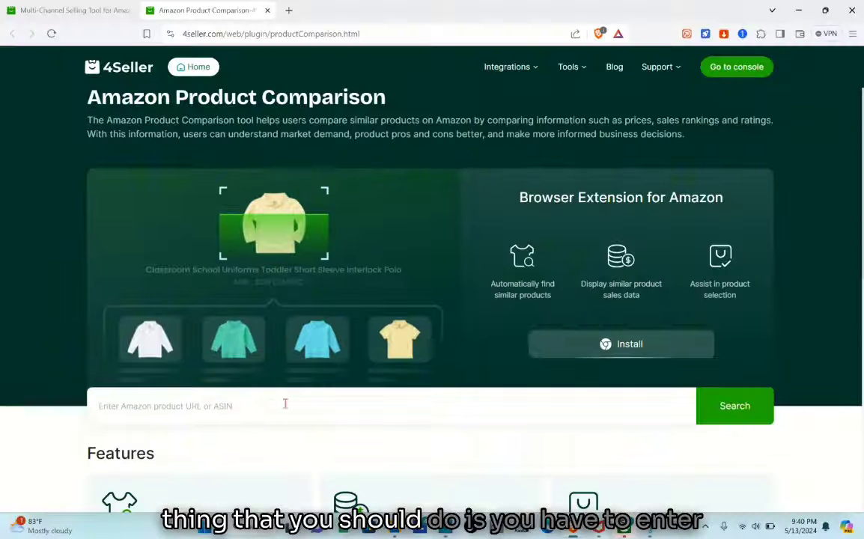
{"action": "scroll", "coordinate": [289, 231], "scroll_direction": "up", "scroll_amount": 1}
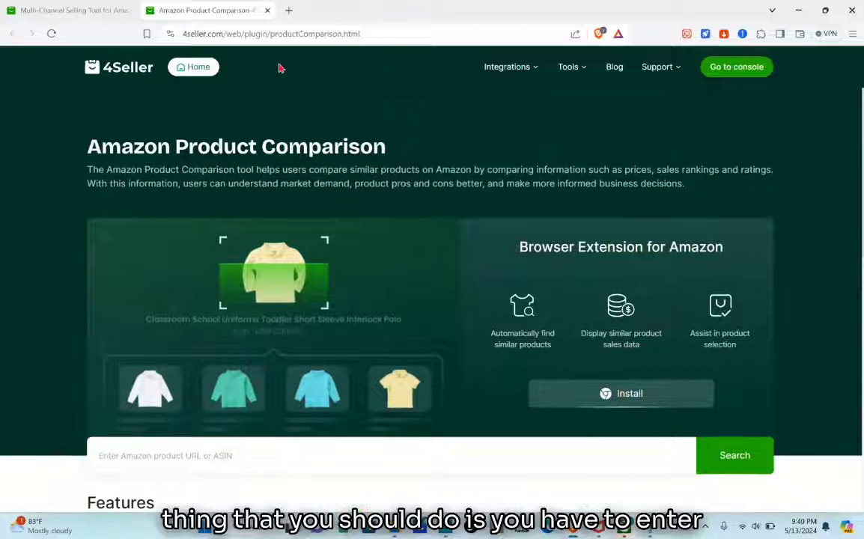
Step: Open amazon.com in a new tab and browse its home page
{"action": "left_click", "coordinate": [291, 11]}
{"action": "type", "text": "ama"}
{"action": "key", "text": "Return"}
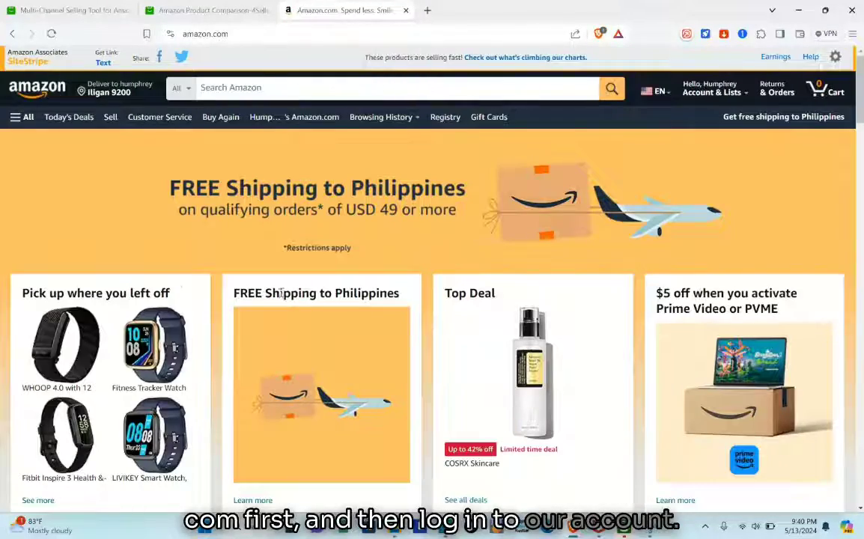
{"action": "scroll", "coordinate": [268, 274], "scroll_direction": "down", "scroll_amount": 5}
{"action": "scroll", "coordinate": [268, 275], "scroll_direction": "down", "scroll_amount": 15}
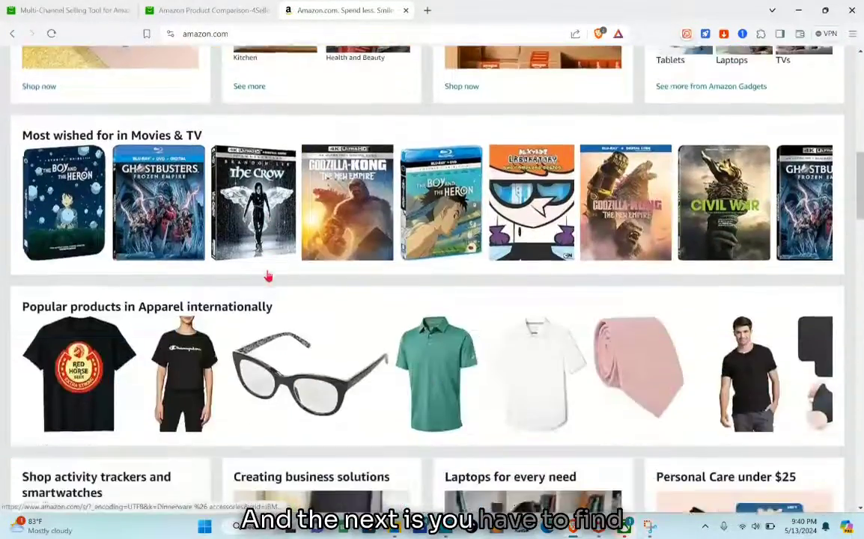
{"action": "scroll", "coordinate": [268, 275], "scroll_direction": "down", "scroll_amount": 10}
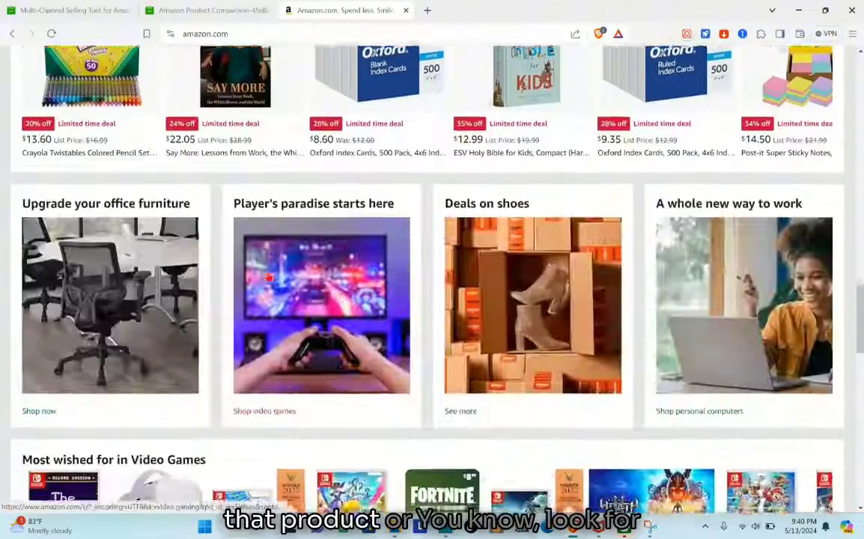
{"action": "scroll", "coordinate": [268, 276], "scroll_direction": "up", "scroll_amount": 10}
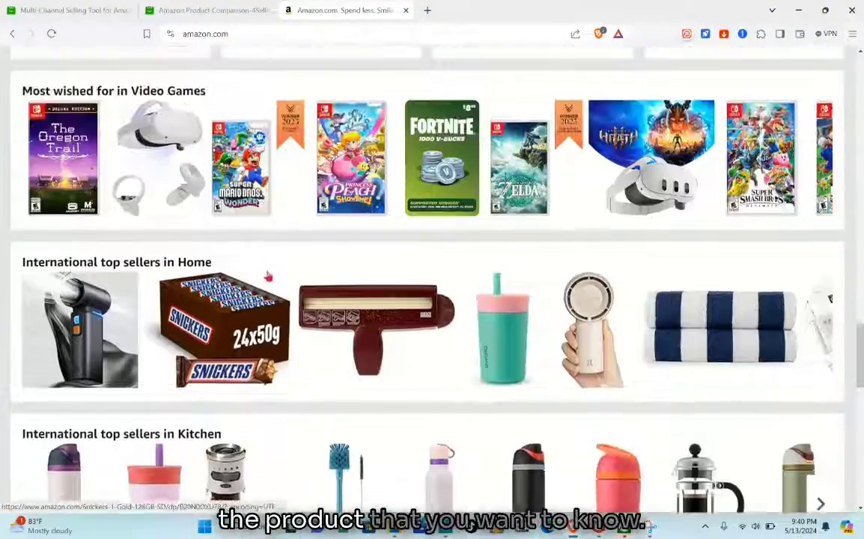
{"action": "scroll", "coordinate": [268, 276], "scroll_direction": "up", "scroll_amount": 3}
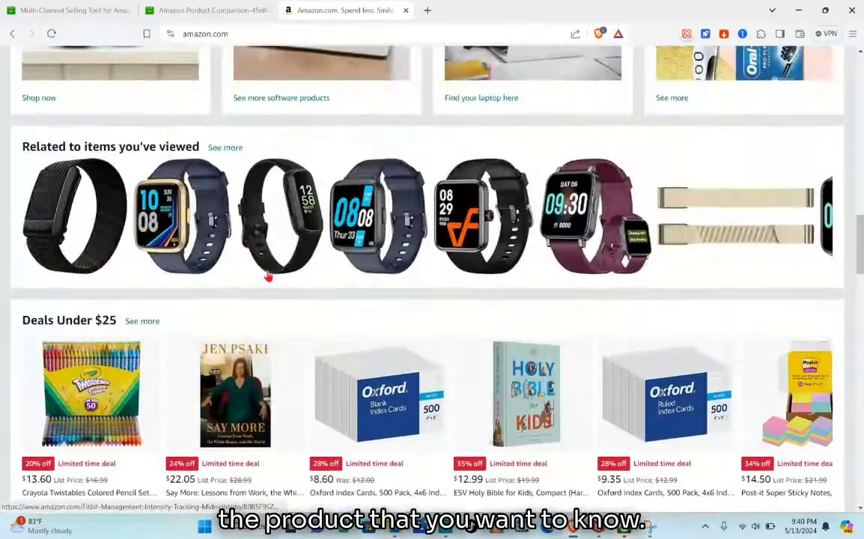
{"action": "scroll", "coordinate": [289, 154], "scroll_direction": "up", "scroll_amount": 2}
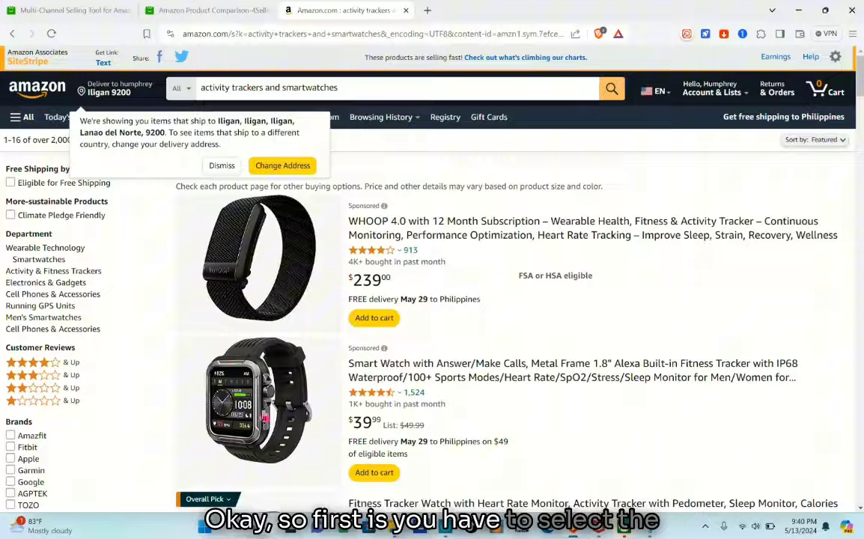
Step: Open the KEEPONFIT smartwatch page, copy its link, and return to the 4Seller tab
{"action": "left_click", "coordinate": [269, 403]}
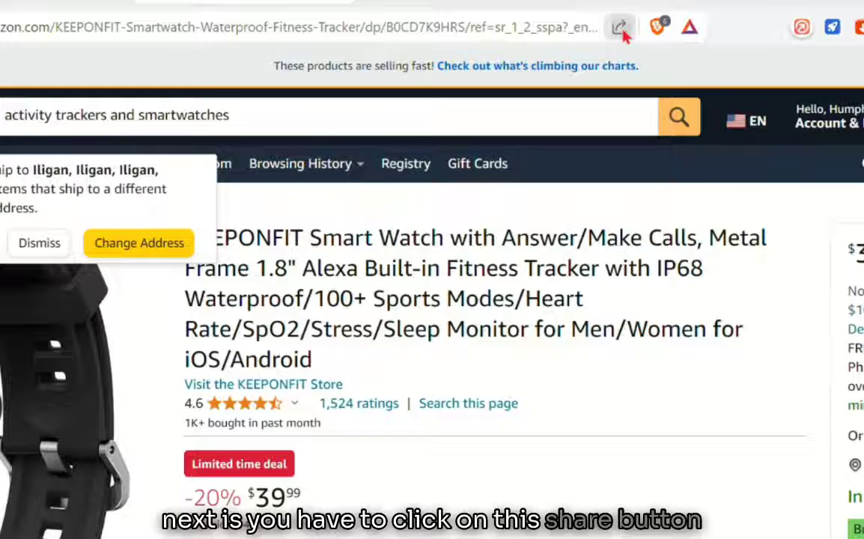
{"action": "left_click", "coordinate": [619, 28]}
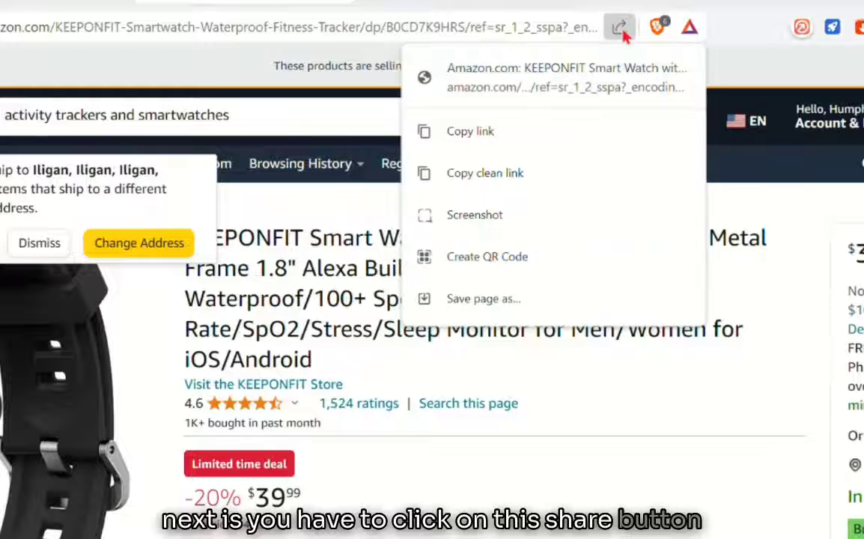
{"action": "left_click", "coordinate": [518, 135]}
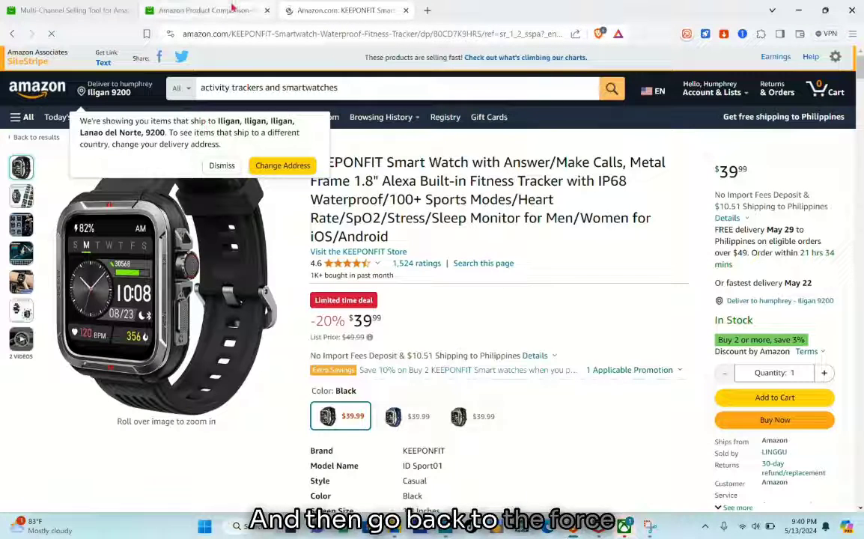
{"action": "left_click", "coordinate": [230, 10]}
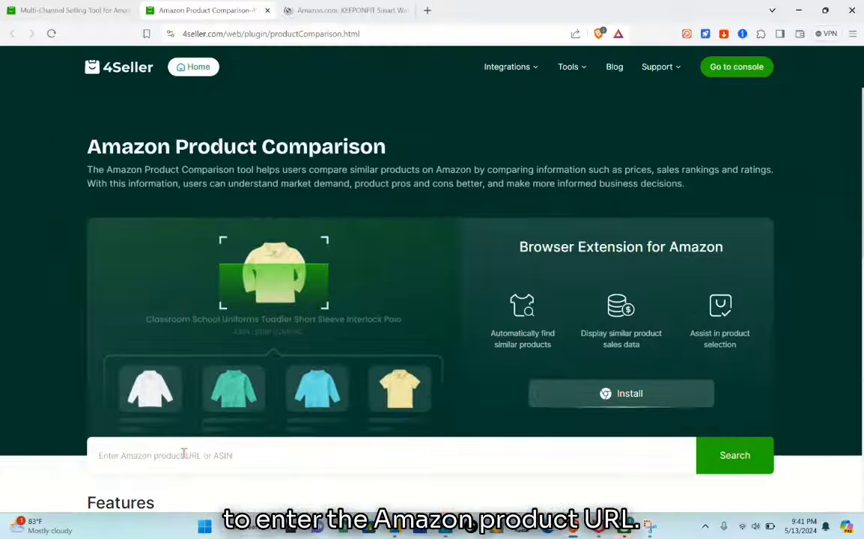
Step: Paste the KEEPONFIT smartwatch link into the product URL field and run the comparison
{"action": "left_click", "coordinate": [165, 417]}
{"action": "key", "text": "ctrl+v"}
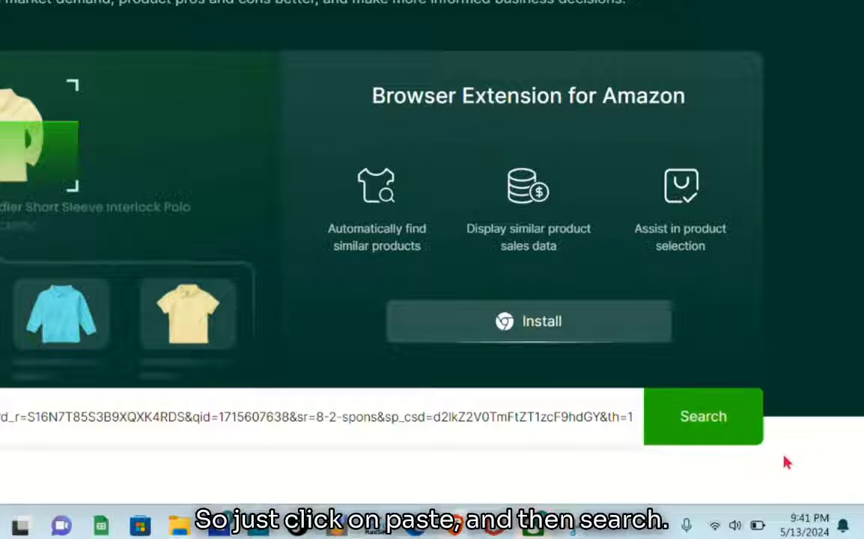
{"action": "left_click", "coordinate": [715, 429]}
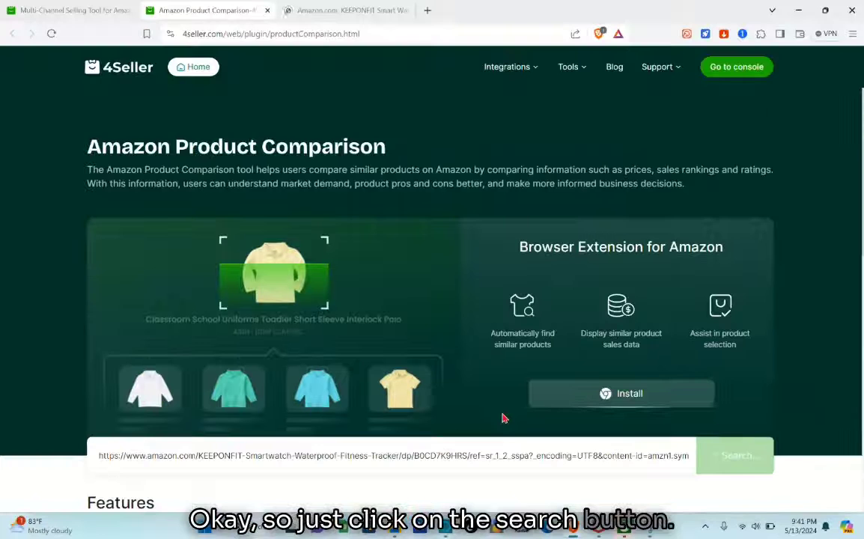
{"action": "scroll", "coordinate": [502, 419], "scroll_direction": "down", "scroll_amount": 5}
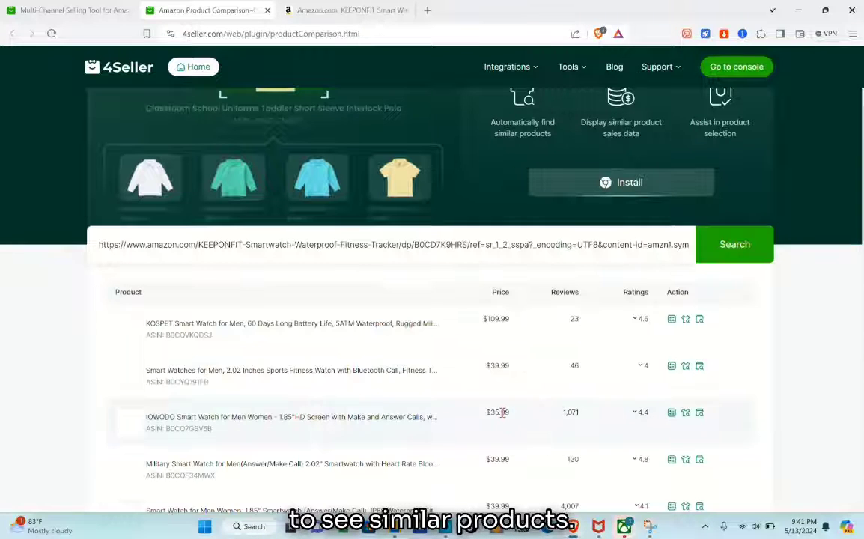
{"action": "scroll", "coordinate": [503, 418], "scroll_direction": "down", "scroll_amount": 3}
{"action": "scroll", "coordinate": [503, 419], "scroll_direction": "down", "scroll_amount": 1}
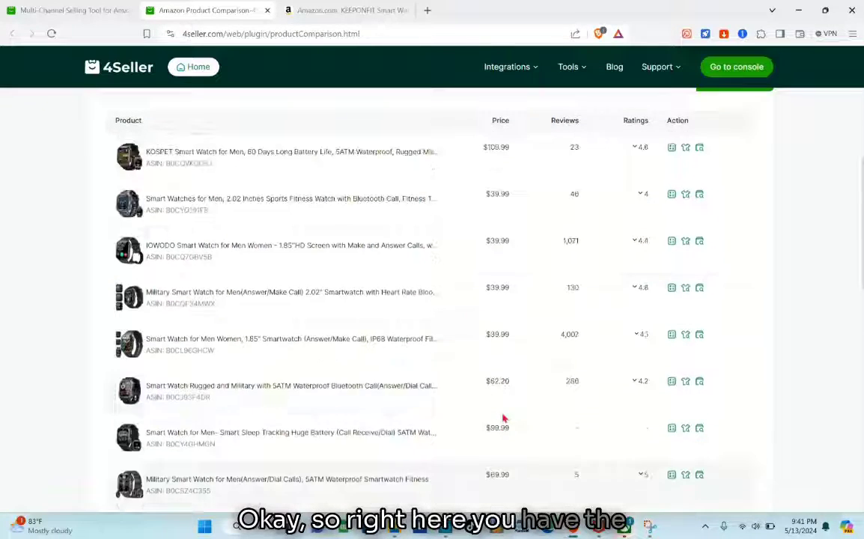
{"action": "scroll", "coordinate": [503, 418], "scroll_direction": "up", "scroll_amount": 2}
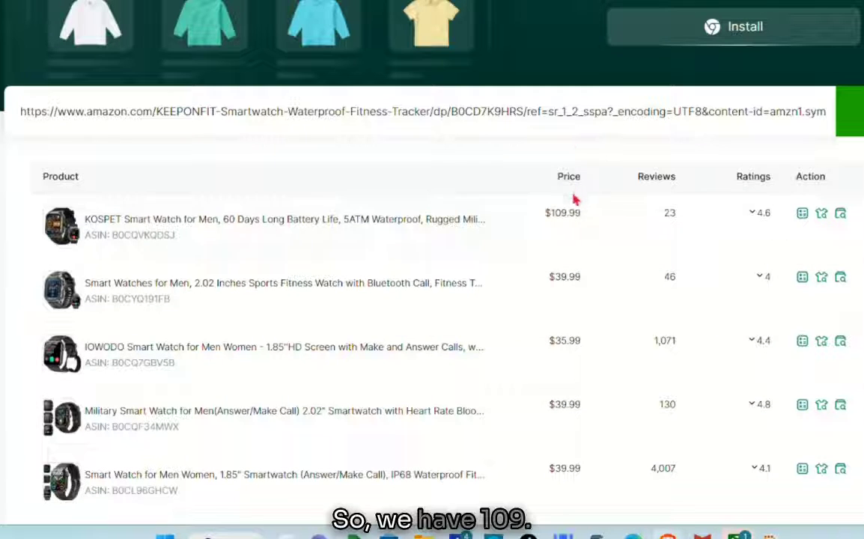
{"action": "scroll", "coordinate": [561, 346], "scroll_direction": "down", "scroll_amount": 8}
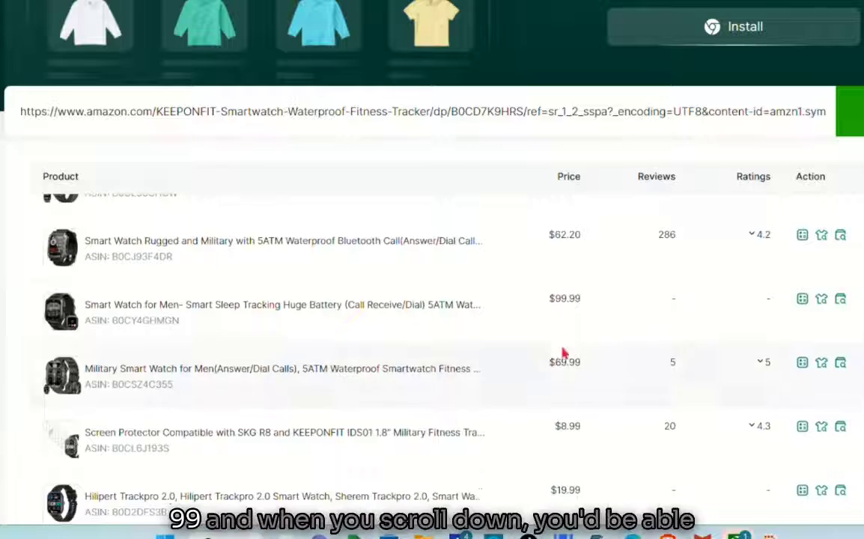
{"action": "scroll", "coordinate": [563, 351], "scroll_direction": "down", "scroll_amount": 3}
{"action": "scroll", "coordinate": [561, 345], "scroll_direction": "up", "scroll_amount": 10}
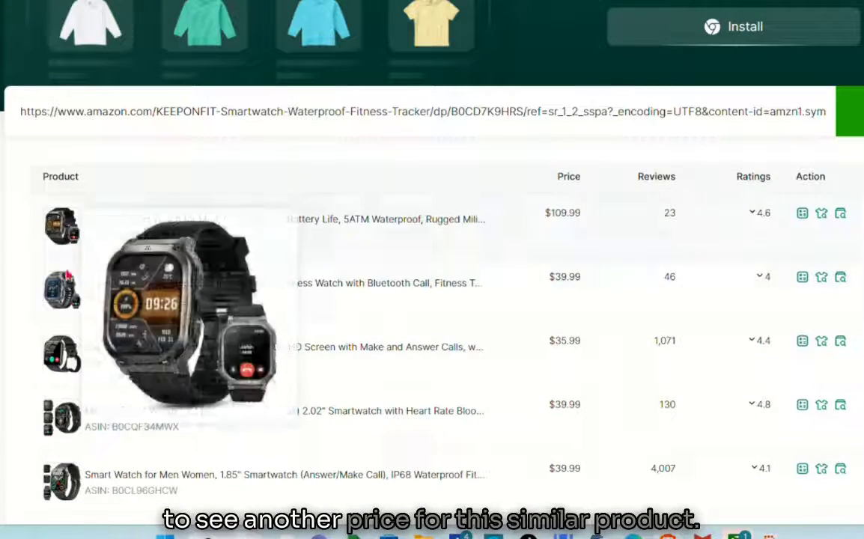
{"action": "mouse_move", "coordinate": [55, 224]}
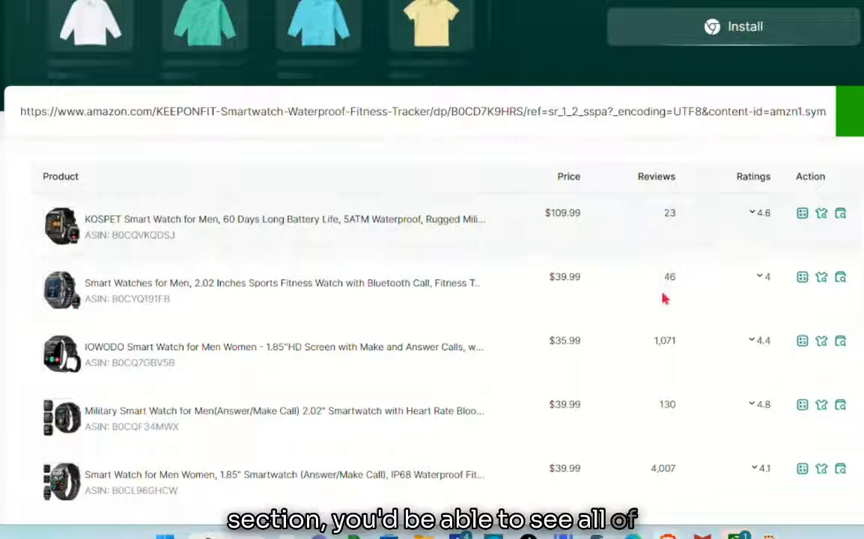
{"action": "scroll", "coordinate": [666, 382], "scroll_direction": "down", "scroll_amount": 5}
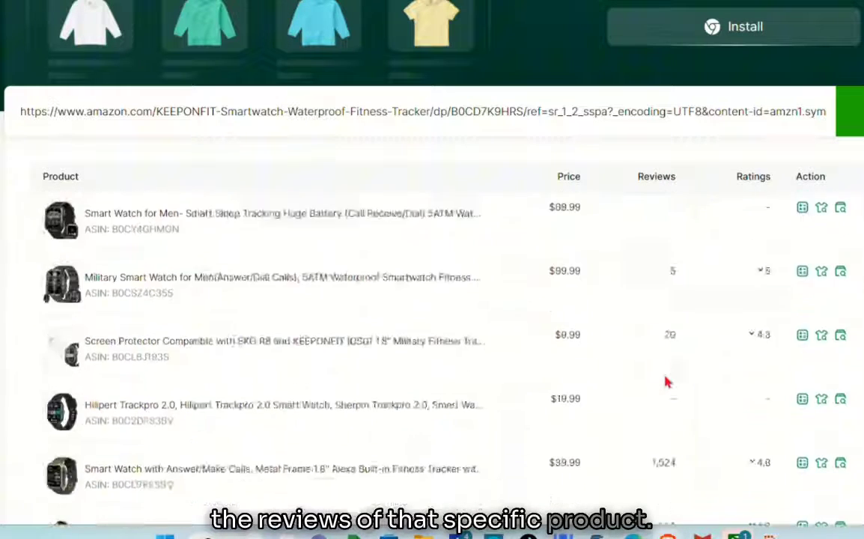
{"action": "scroll", "coordinate": [666, 382], "scroll_direction": "down", "scroll_amount": 6}
{"action": "scroll", "coordinate": [666, 382], "scroll_direction": "down", "scroll_amount": 4}
{"action": "scroll", "coordinate": [666, 381], "scroll_direction": "up", "scroll_amount": 4}
{"action": "scroll", "coordinate": [665, 382], "scroll_direction": "down", "scroll_amount": 3}
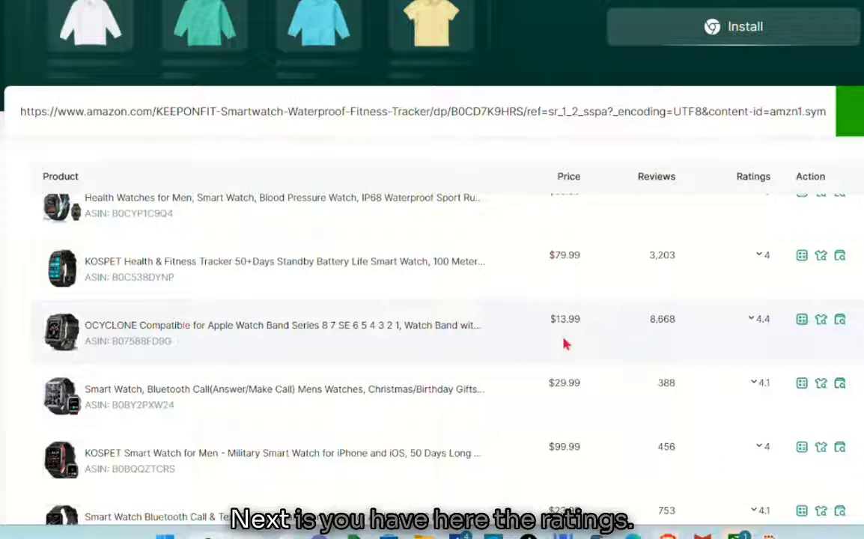
{"action": "scroll", "coordinate": [626, 338], "scroll_direction": "up", "scroll_amount": 1}
{"action": "scroll", "coordinate": [627, 337], "scroll_direction": "down", "scroll_amount": 5}
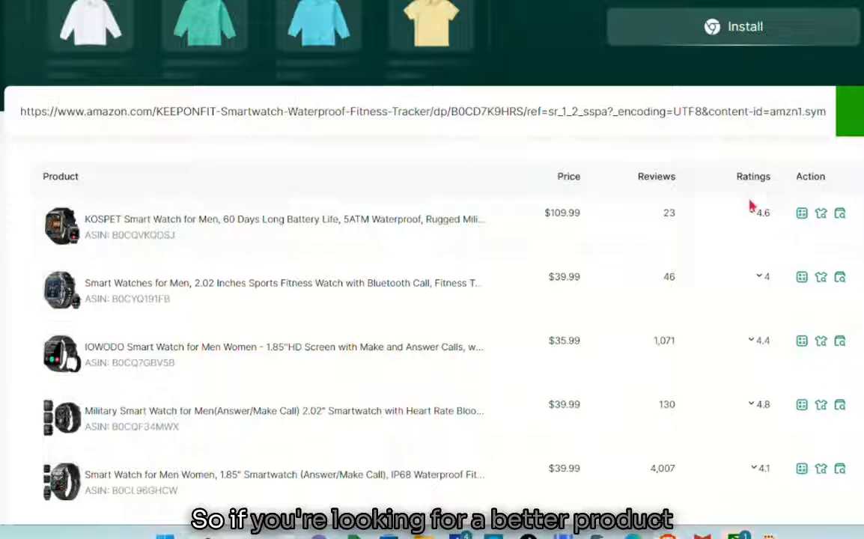
{"action": "scroll", "coordinate": [748, 295], "scroll_direction": "down", "scroll_amount": 3}
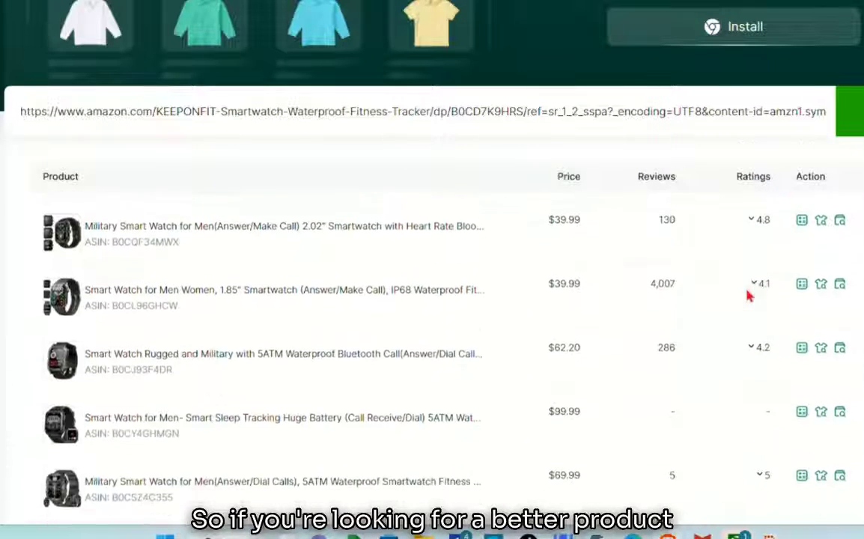
{"action": "scroll", "coordinate": [748, 295], "scroll_direction": "down", "scroll_amount": 15}
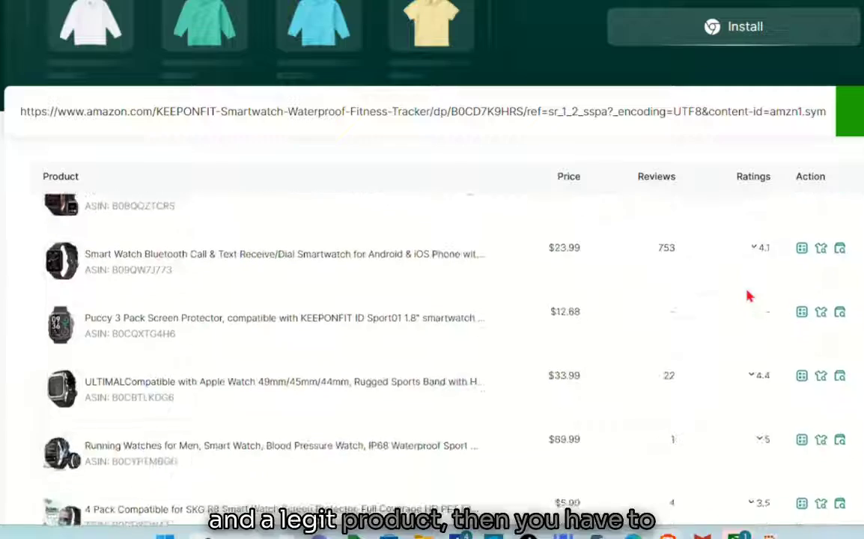
{"action": "scroll", "coordinate": [748, 295], "scroll_direction": "down", "scroll_amount": 12}
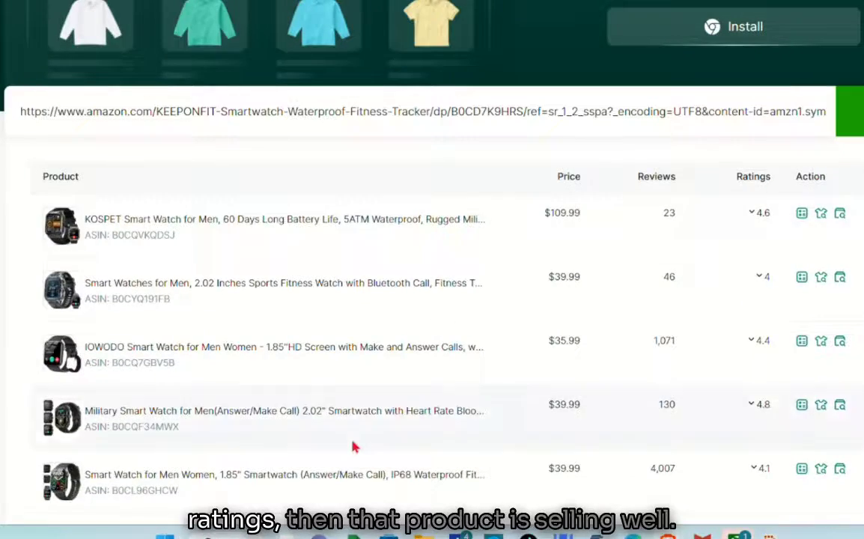
{"action": "scroll", "coordinate": [354, 447], "scroll_direction": "down", "scroll_amount": 10}
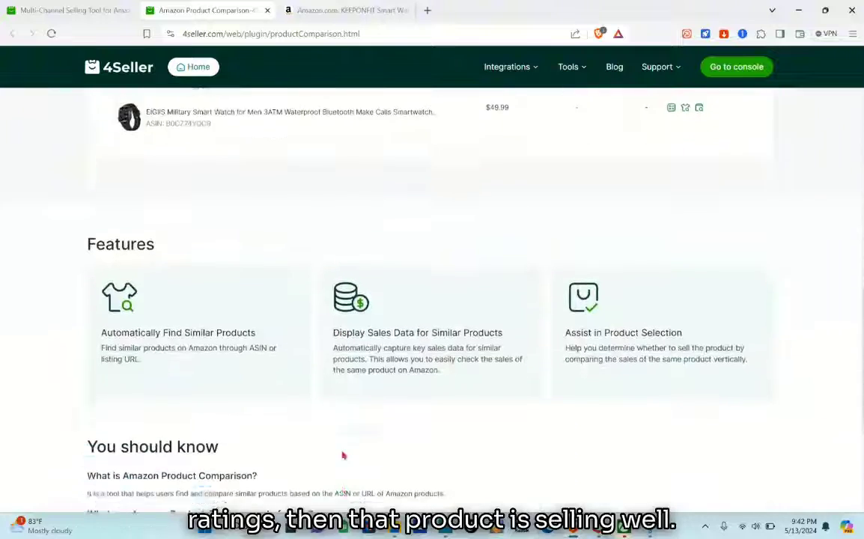
{"action": "scroll", "coordinate": [343, 455], "scroll_direction": "down", "scroll_amount": 1}
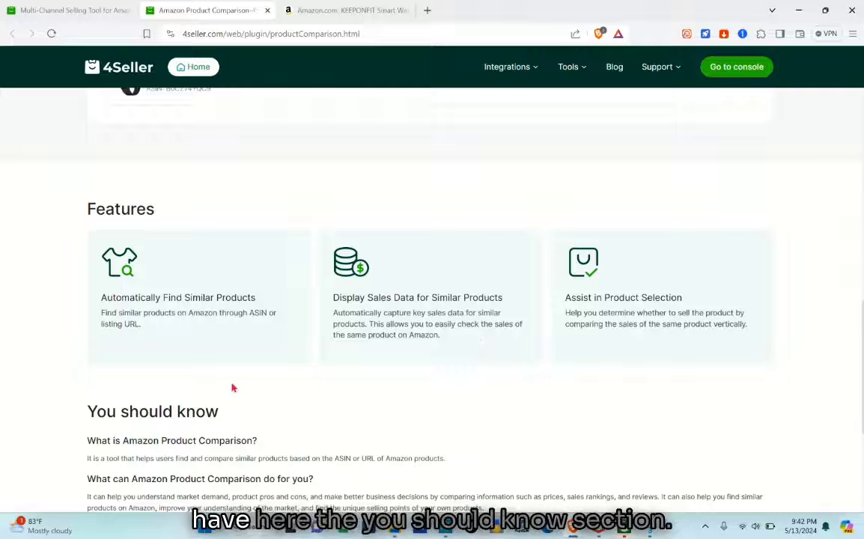
{"action": "scroll", "coordinate": [231, 385], "scroll_direction": "down", "scroll_amount": 2}
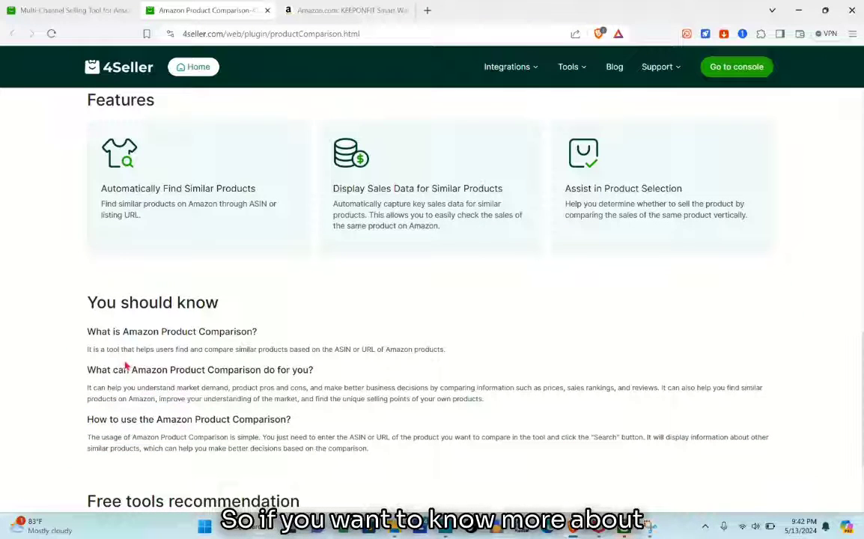
{"action": "scroll", "coordinate": [231, 414], "scroll_direction": "down", "scroll_amount": 3}
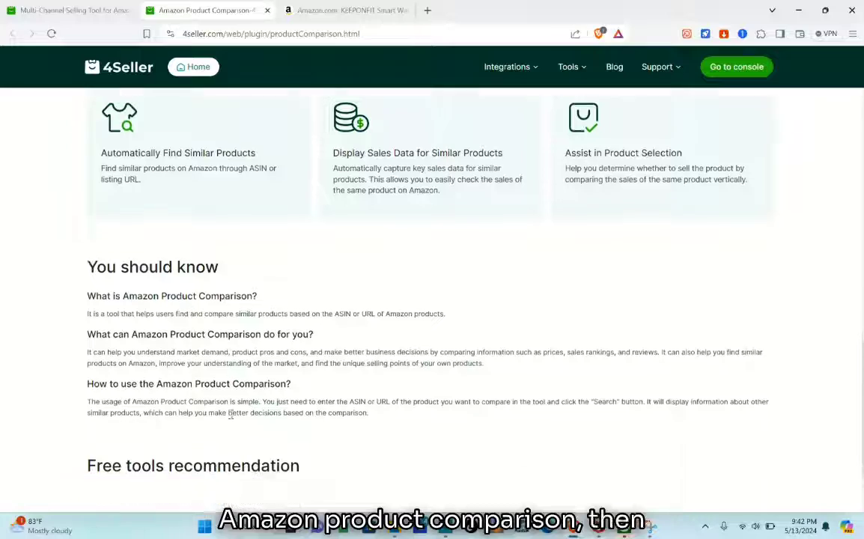
{"action": "scroll", "coordinate": [231, 417], "scroll_direction": "up", "scroll_amount": 10}
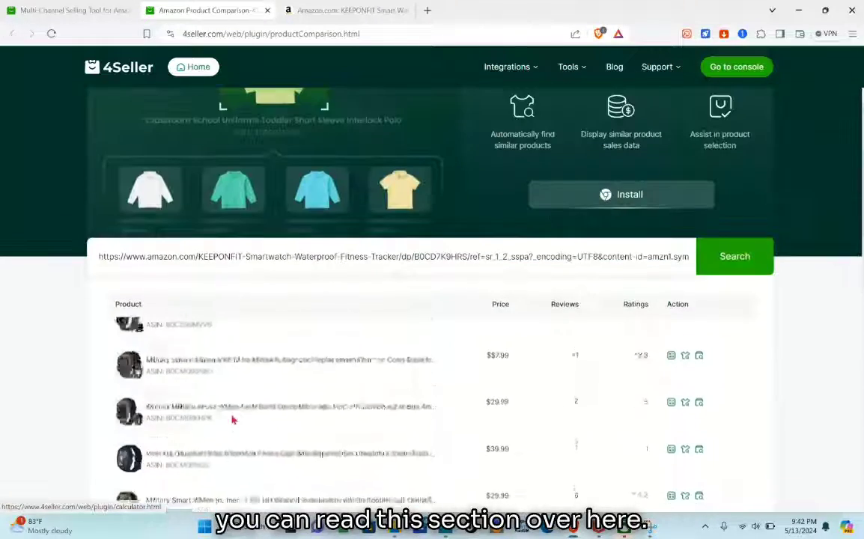
{"action": "scroll", "coordinate": [232, 420], "scroll_direction": "up", "scroll_amount": 8}
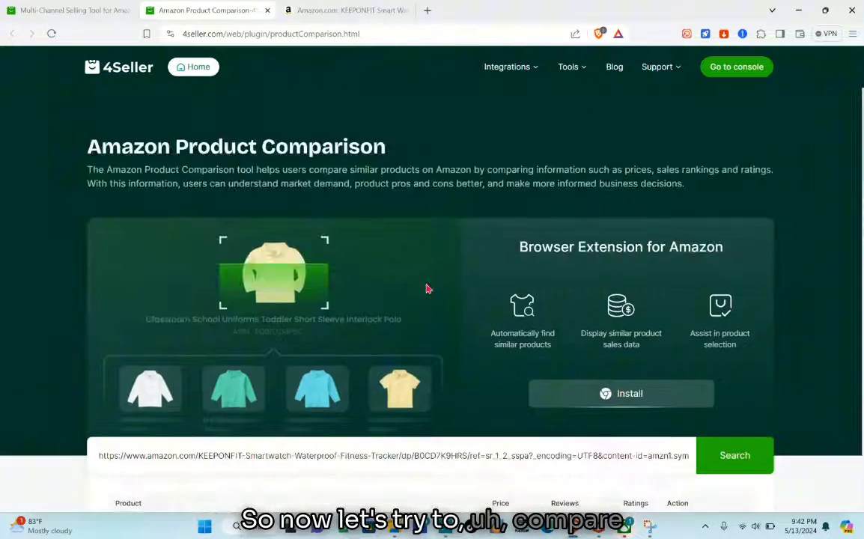
Step: Switch to the Amazon tab and go back to the Amazon home page
{"action": "left_click", "coordinate": [319, 6]}
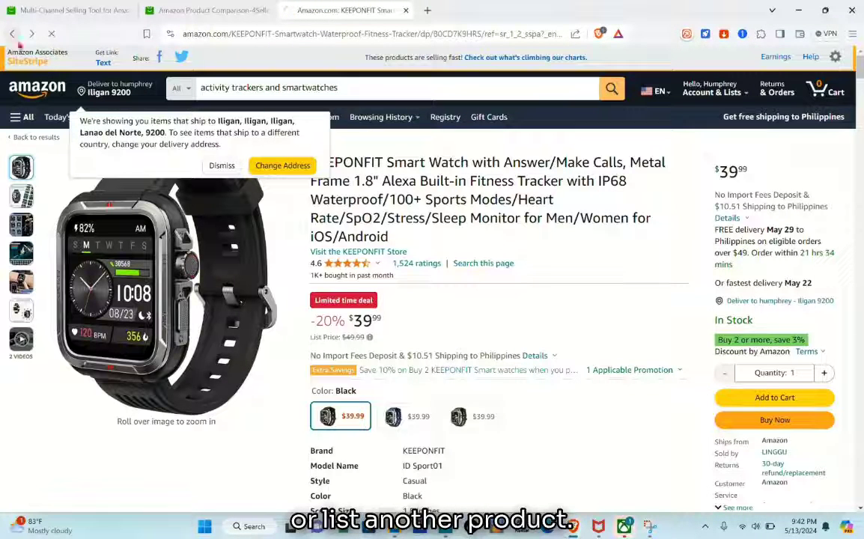
{"action": "left_click", "coordinate": [11, 33]}
{"action": "left_click", "coordinate": [12, 35]}
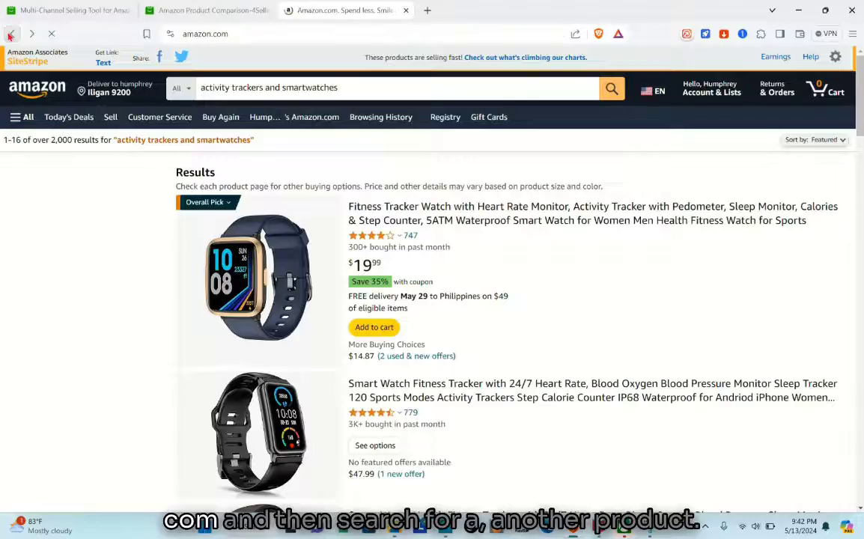
{"action": "scroll", "coordinate": [367, 235], "scroll_direction": "up", "scroll_amount": 10}
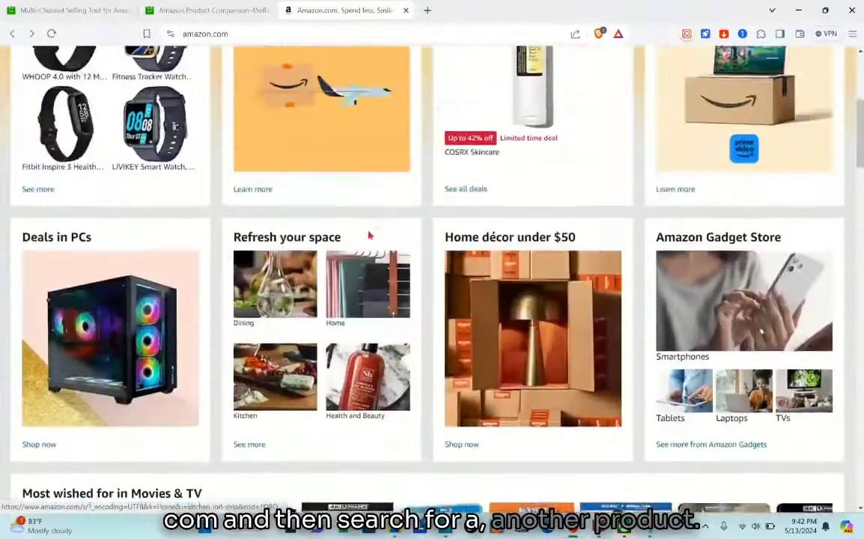
{"action": "scroll", "coordinate": [369, 237], "scroll_direction": "down", "scroll_amount": 10}
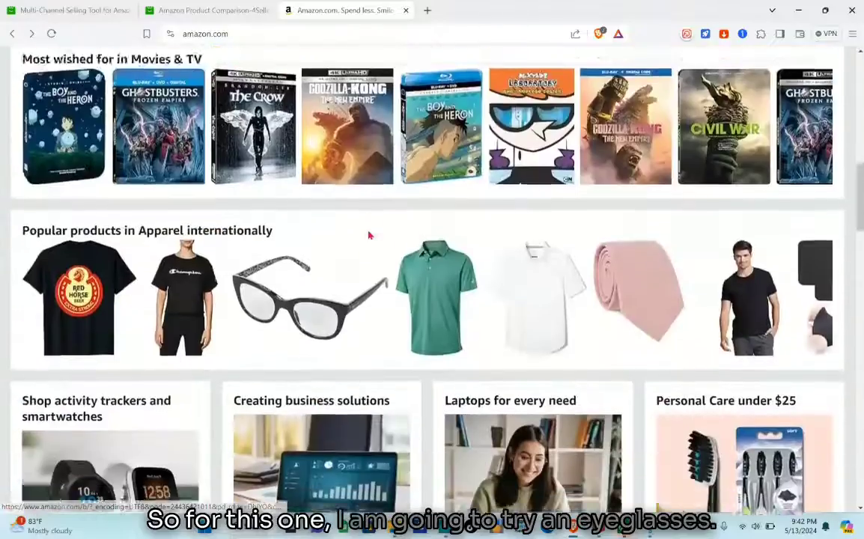
{"action": "scroll", "coordinate": [369, 236], "scroll_direction": "down", "scroll_amount": 2}
{"action": "scroll", "coordinate": [352, 239], "scroll_direction": "up", "scroll_amount": 3}
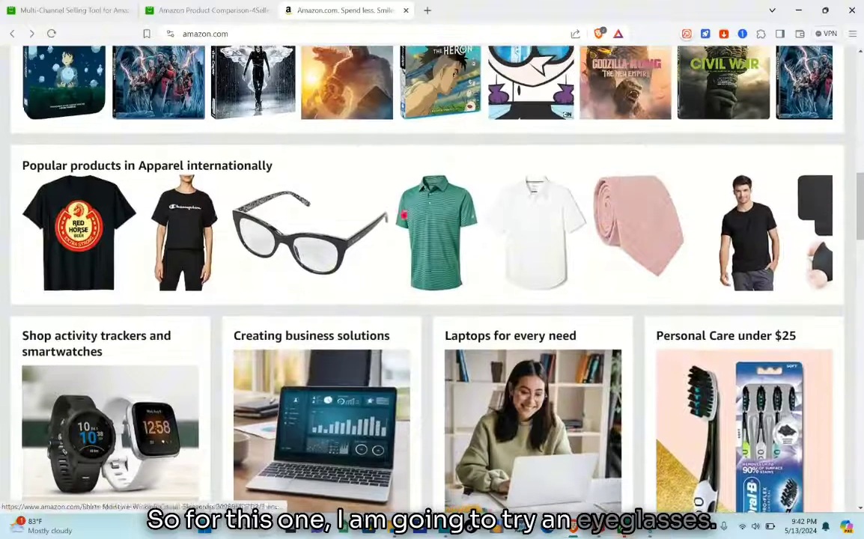
Step: Open the Kate Spade Odessa reading glasses page, copy its link, and return to 4Seller
{"action": "left_click", "coordinate": [306, 257]}
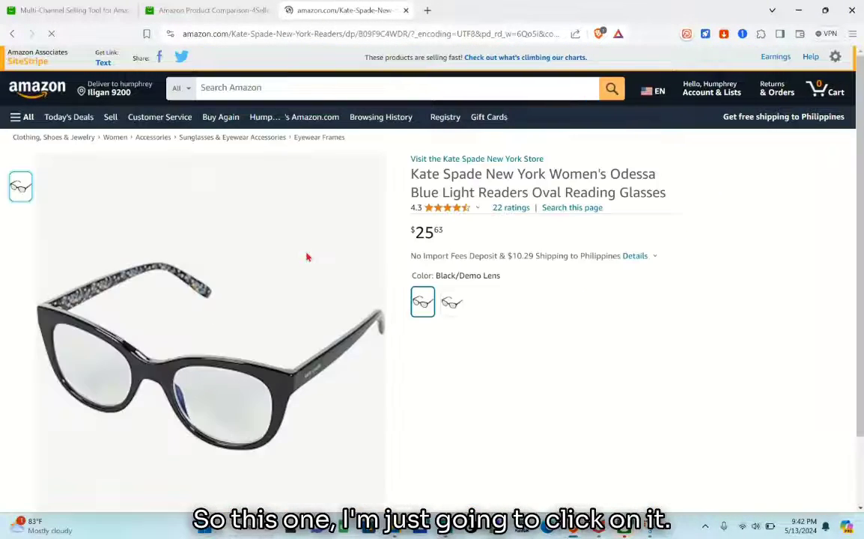
{"action": "scroll", "coordinate": [228, 303], "scroll_direction": "down", "scroll_amount": 1}
{"action": "scroll", "coordinate": [228, 303], "scroll_direction": "down", "scroll_amount": 1}
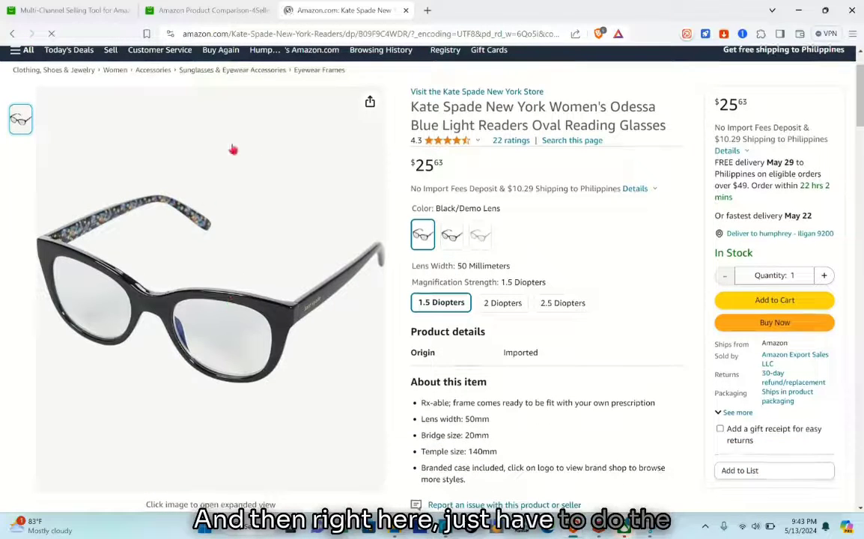
{"action": "left_click", "coordinate": [575, 34]}
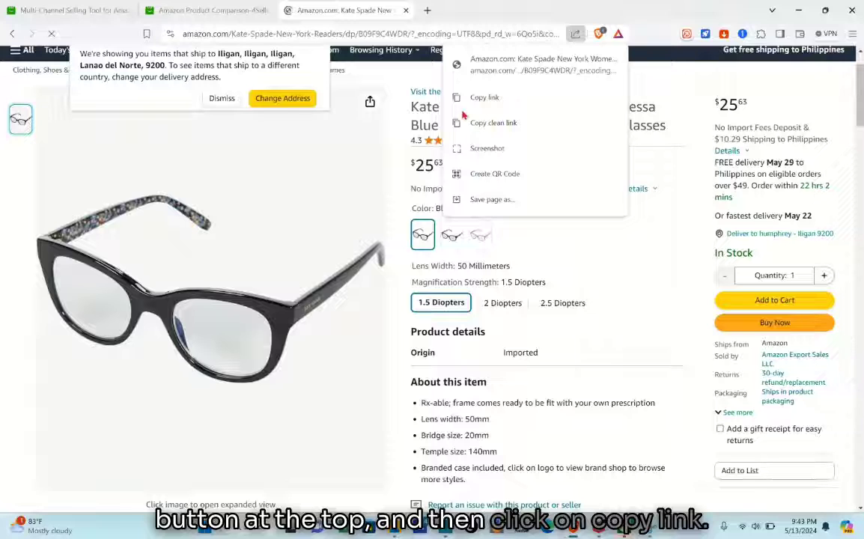
{"action": "left_click", "coordinate": [483, 97]}
{"action": "left_click", "coordinate": [185, 6]}
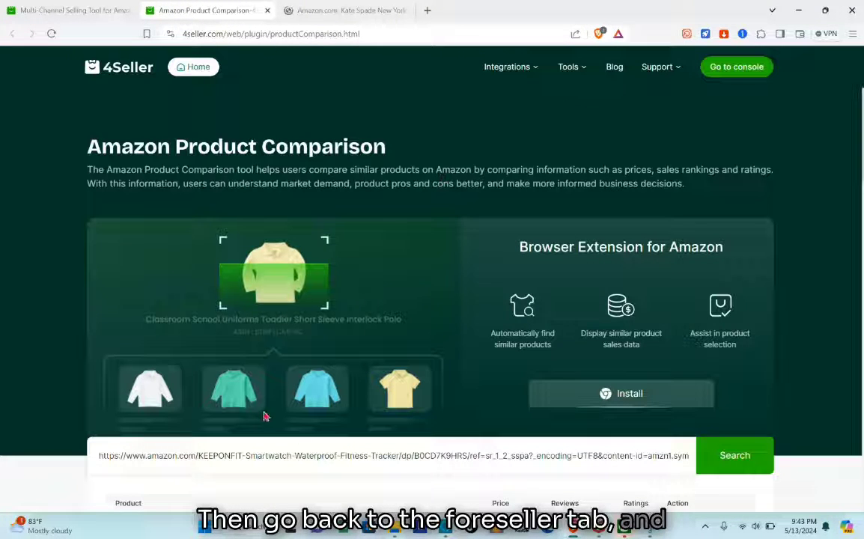
Step: Replace the smartwatch link with the Kate Spade glasses link and rerun the comparison
{"action": "scroll", "coordinate": [367, 430], "scroll_direction": "down", "scroll_amount": 1}
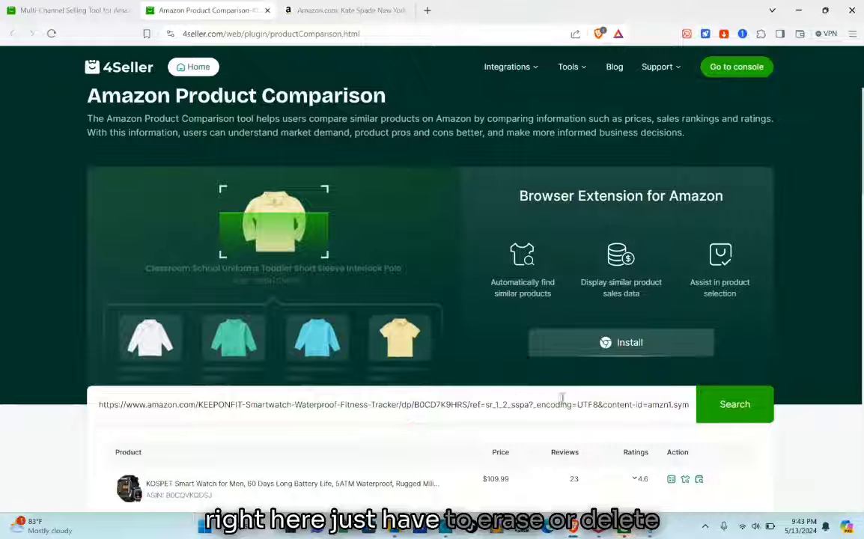
{"action": "triple_click", "coordinate": [562, 399]}
{"action": "key", "text": "BackSpace"}
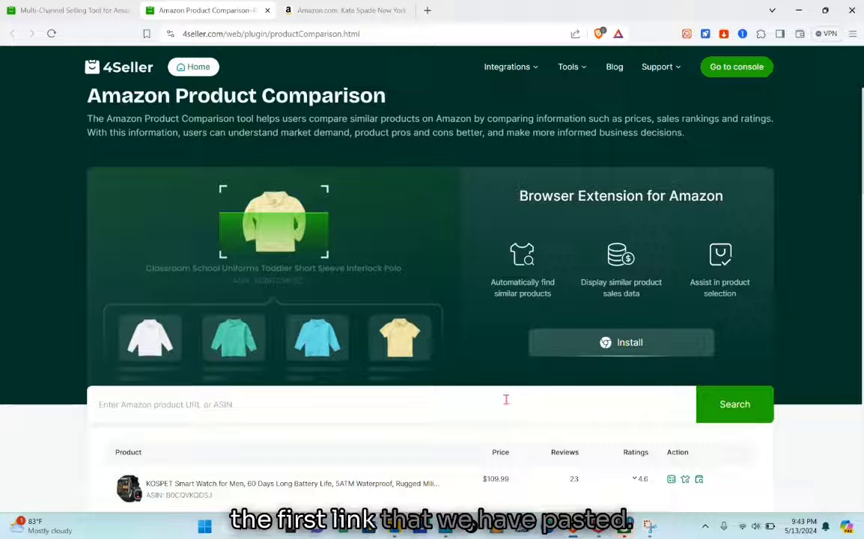
{"action": "right_click", "coordinate": [470, 398]}
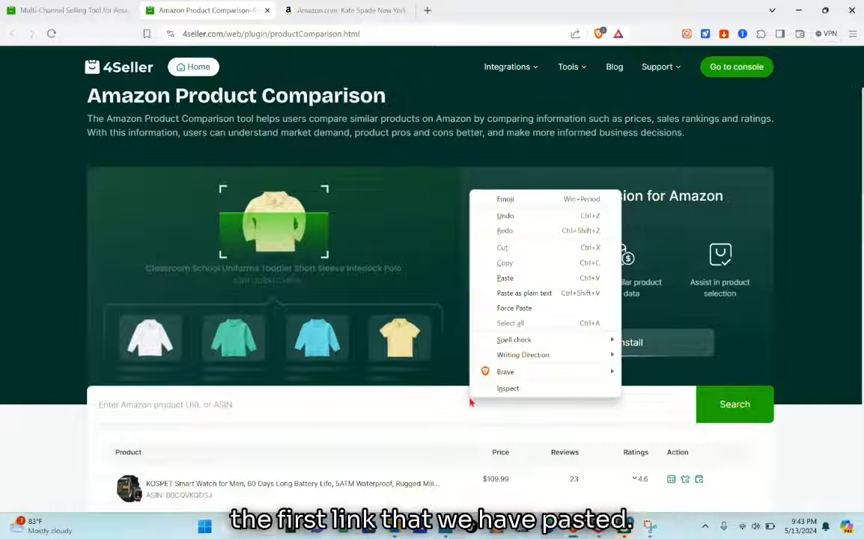
{"action": "left_click", "coordinate": [505, 279]}
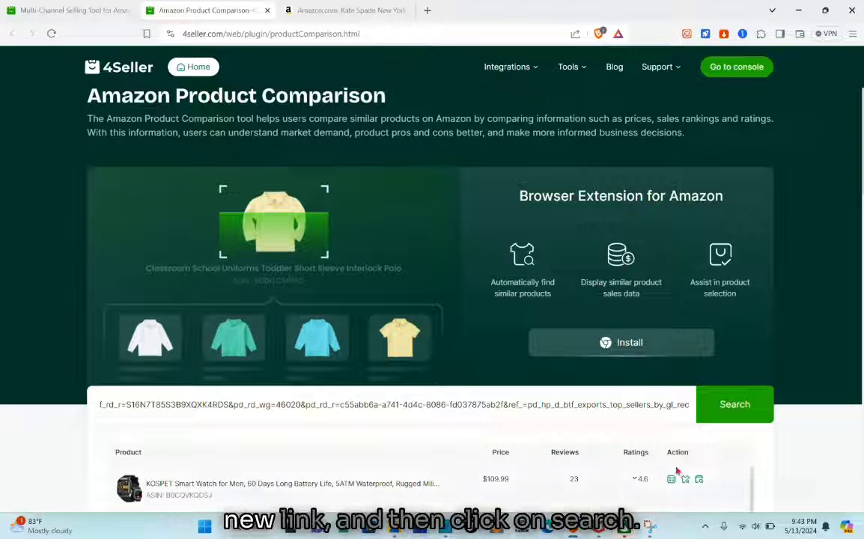
{"action": "left_click", "coordinate": [737, 408]}
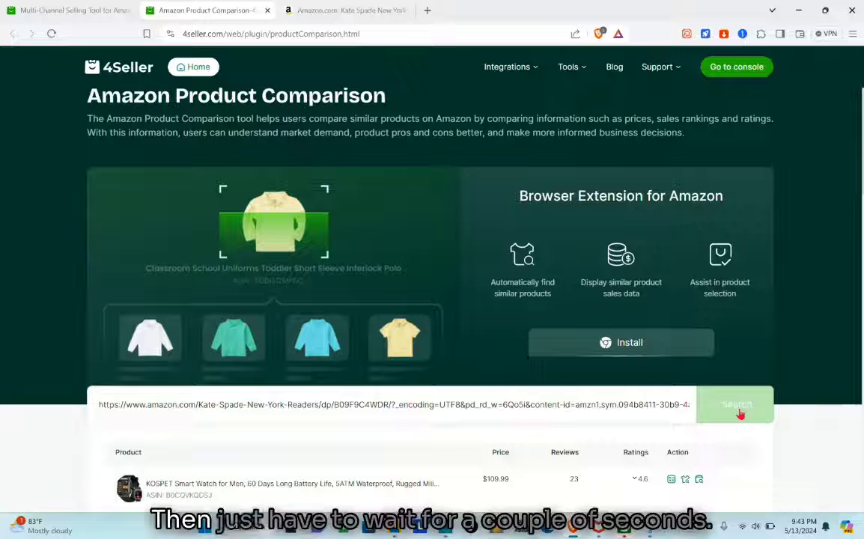
{"action": "scroll", "coordinate": [584, 352], "scroll_direction": "down", "scroll_amount": 2}
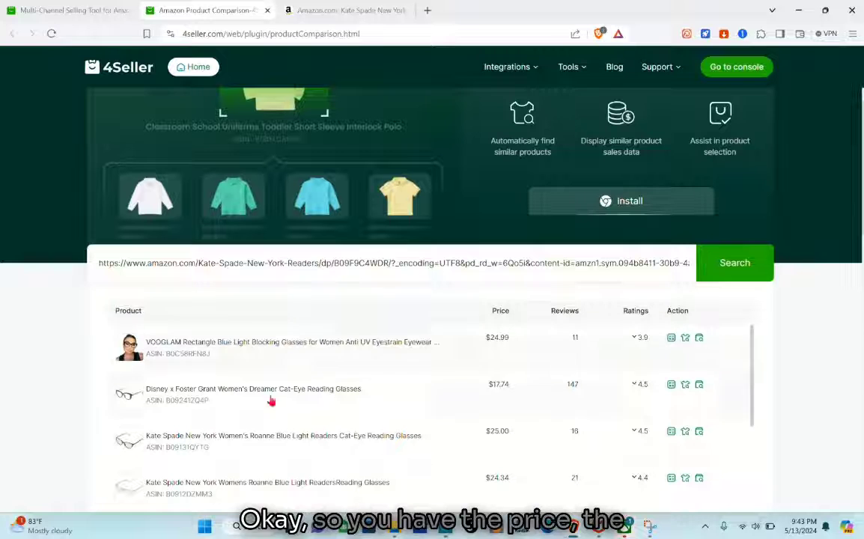
{"action": "scroll", "coordinate": [180, 385], "scroll_direction": "down", "scroll_amount": 5}
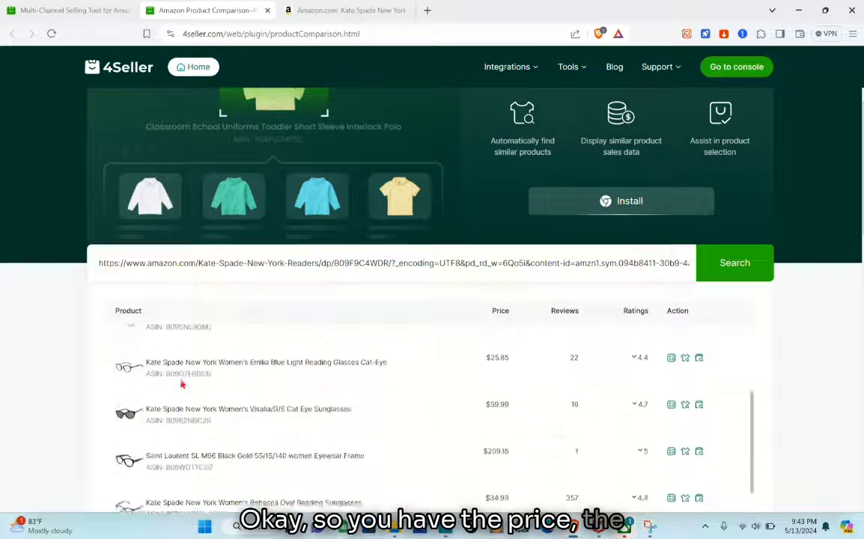
{"action": "scroll", "coordinate": [181, 384], "scroll_direction": "down", "scroll_amount": 5}
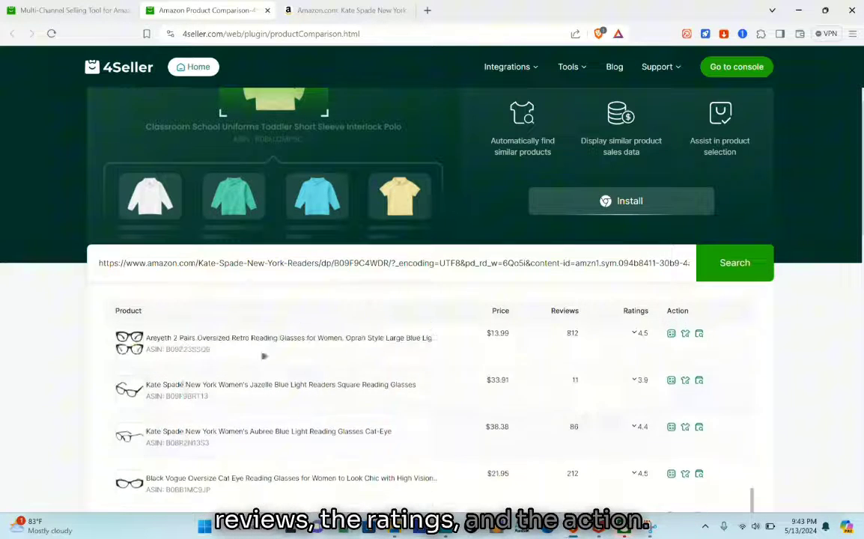
{"action": "scroll", "coordinate": [489, 379], "scroll_direction": "down", "scroll_amount": 3}
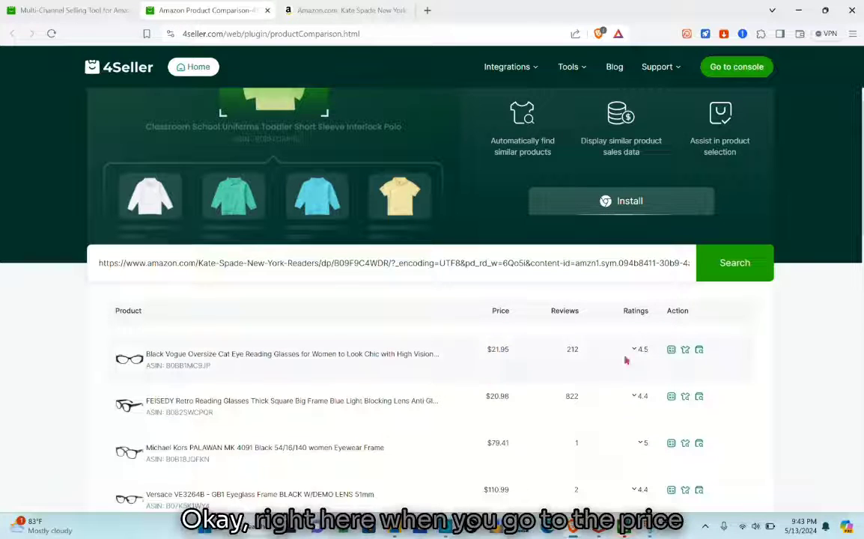
{"action": "scroll", "coordinate": [852, 344], "scroll_direction": "down", "scroll_amount": 3}
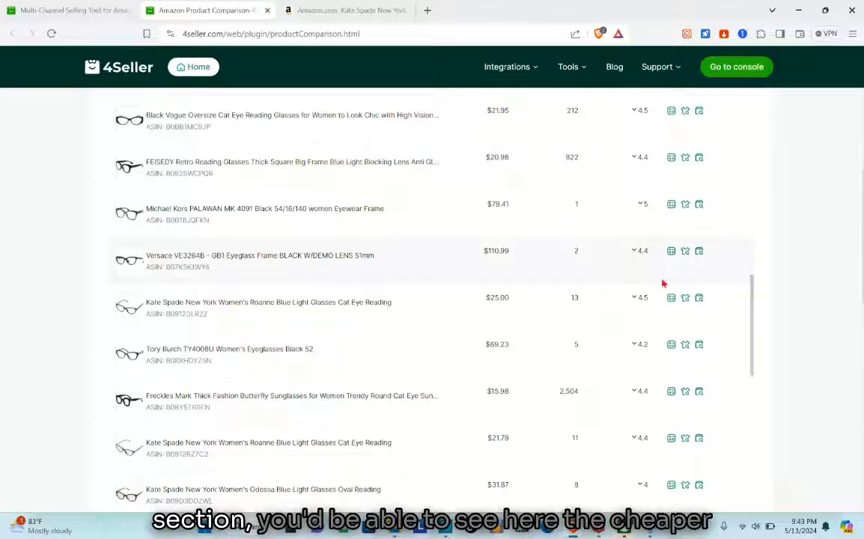
{"action": "scroll", "coordinate": [661, 283], "scroll_direction": "up", "scroll_amount": 2}
{"action": "scroll", "coordinate": [797, 208], "scroll_direction": "up", "scroll_amount": 1}
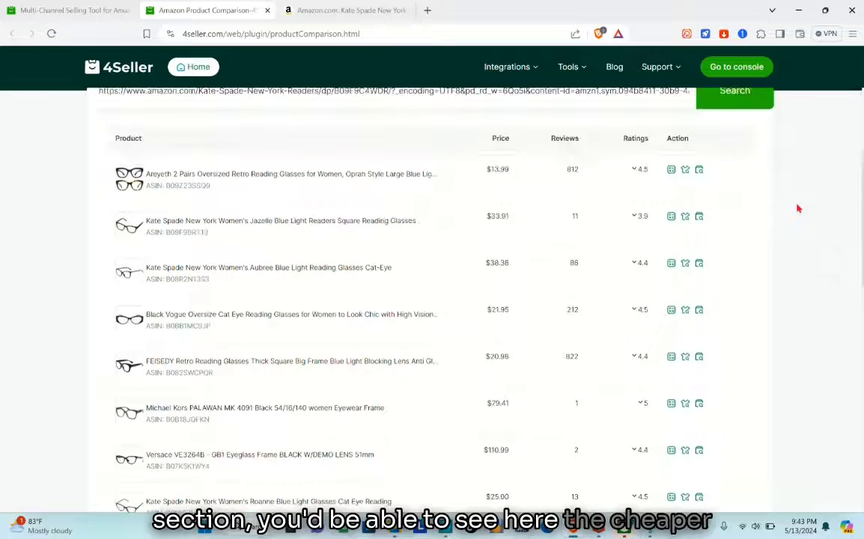
{"action": "scroll", "coordinate": [488, 357], "scroll_direction": "down", "scroll_amount": 10}
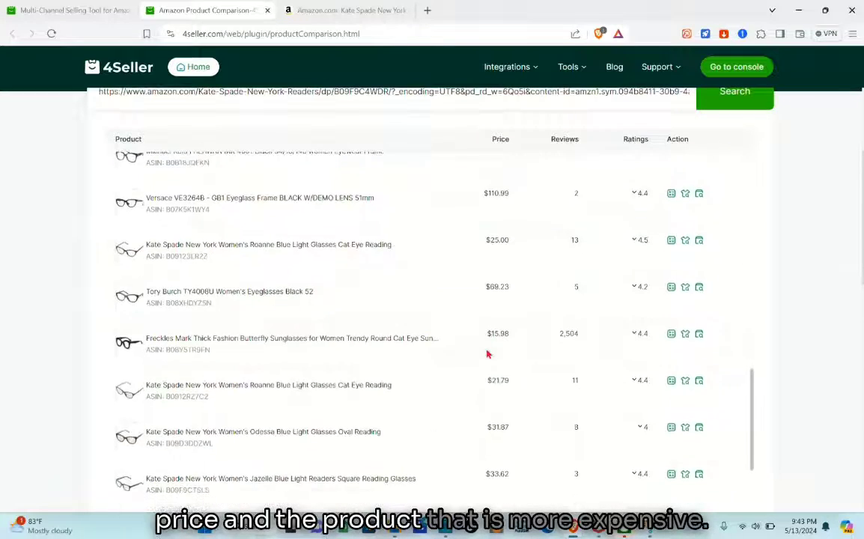
{"action": "scroll", "coordinate": [487, 354], "scroll_direction": "down", "scroll_amount": 15}
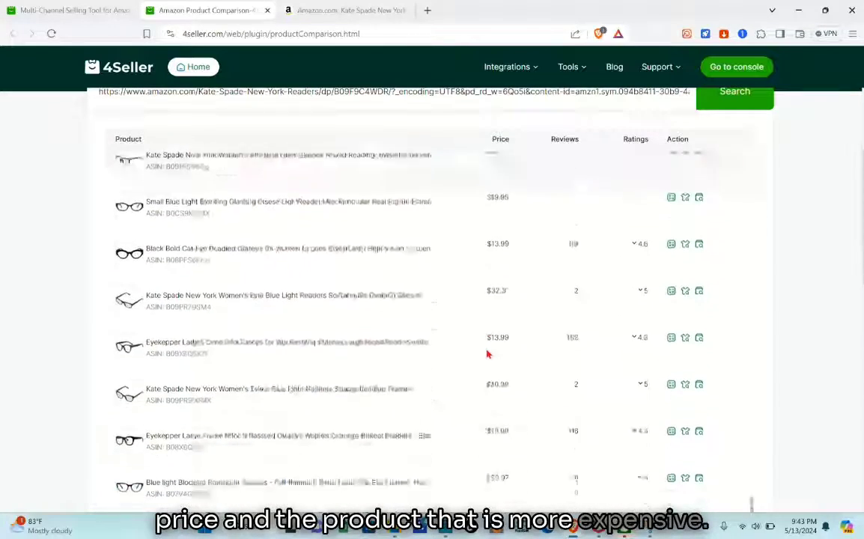
{"action": "scroll", "coordinate": [487, 354], "scroll_direction": "down", "scroll_amount": 4}
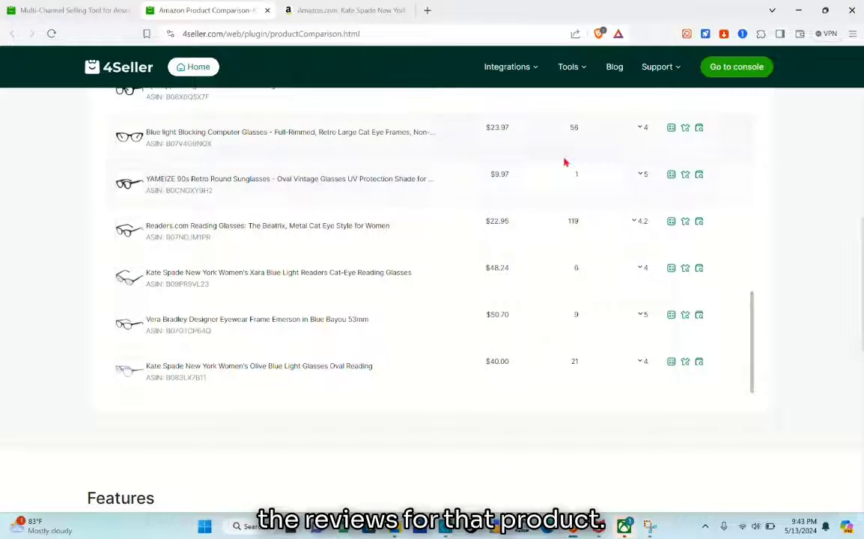
{"action": "scroll", "coordinate": [565, 163], "scroll_direction": "up", "scroll_amount": 15}
{"action": "scroll", "coordinate": [566, 162], "scroll_direction": "up", "scroll_amount": 10}
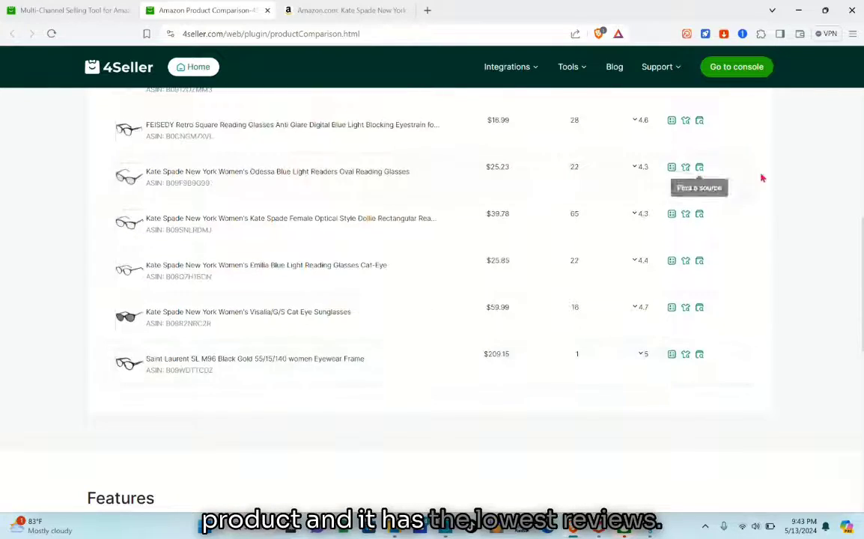
{"action": "scroll", "coordinate": [812, 181], "scroll_direction": "up", "scroll_amount": 5}
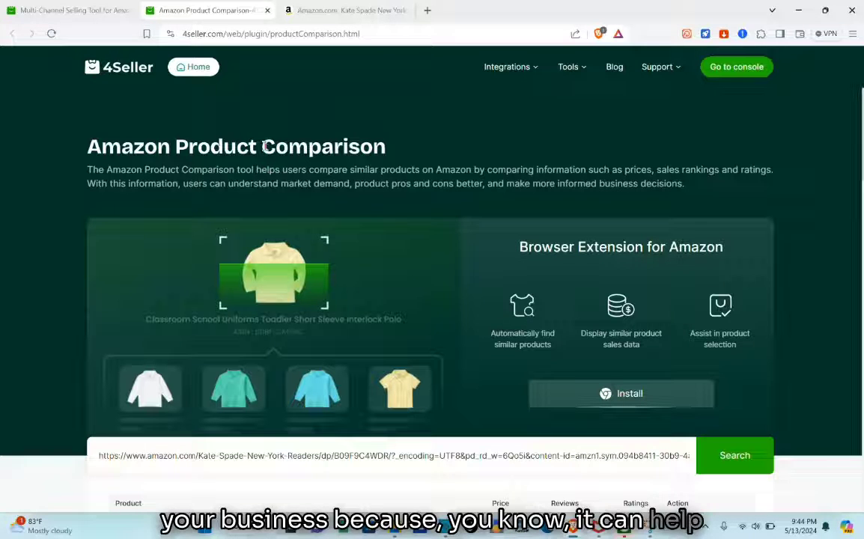
Step: Start installing the 4Seller Browser Extension for Amazon from the comparison page
{"action": "scroll", "coordinate": [264, 147], "scroll_direction": "down", "scroll_amount": 1}
{"action": "scroll", "coordinate": [264, 146], "scroll_direction": "down", "scroll_amount": 1}
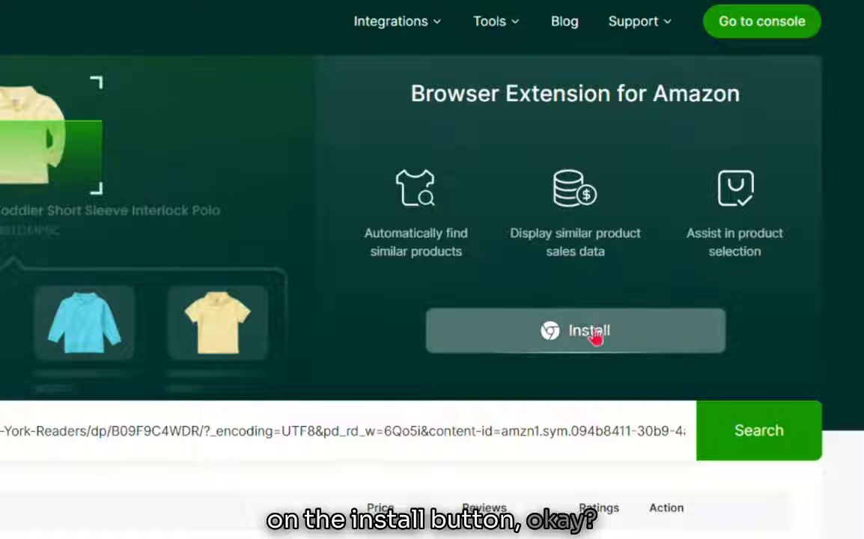
{"action": "left_click", "coordinate": [555, 335]}
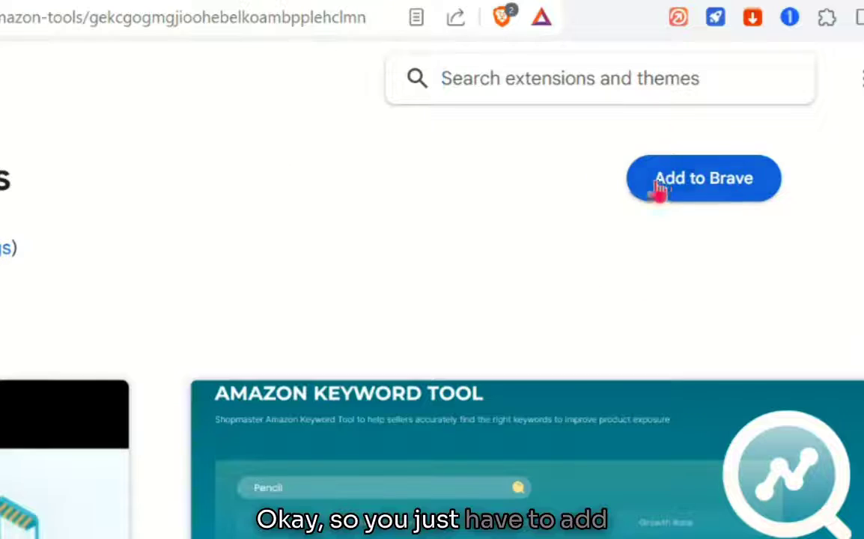
Step: Add the 4Seller-Amazon Tools extension to Brave, confirm it, and dismiss the added notice
{"action": "left_click", "coordinate": [773, 138]}
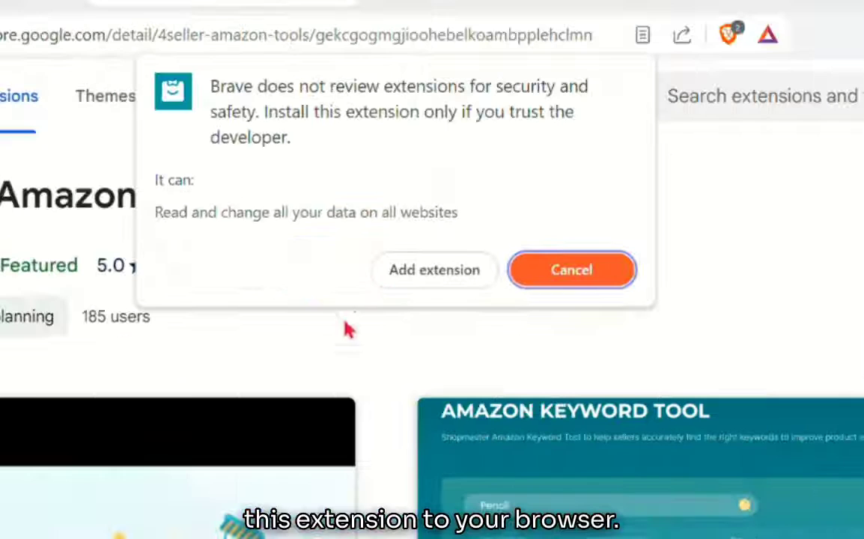
{"action": "left_click", "coordinate": [423, 280]}
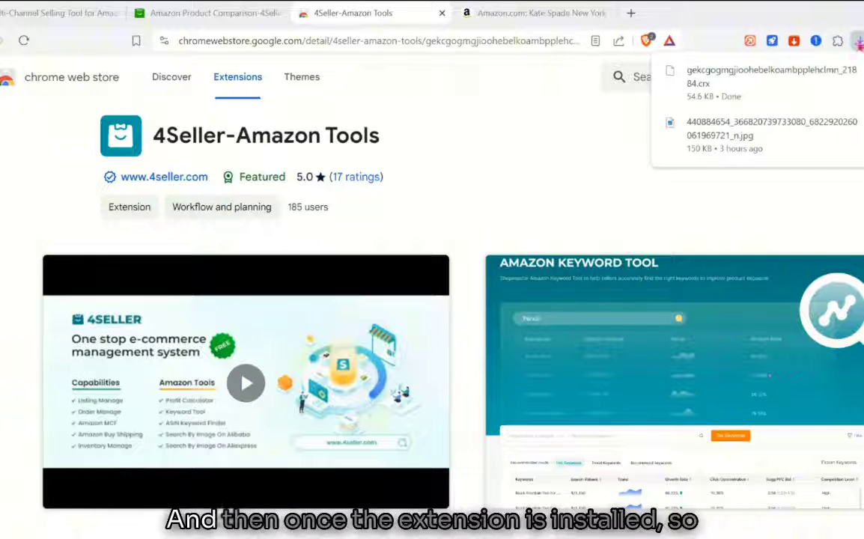
{"action": "left_click", "coordinate": [738, 223]}
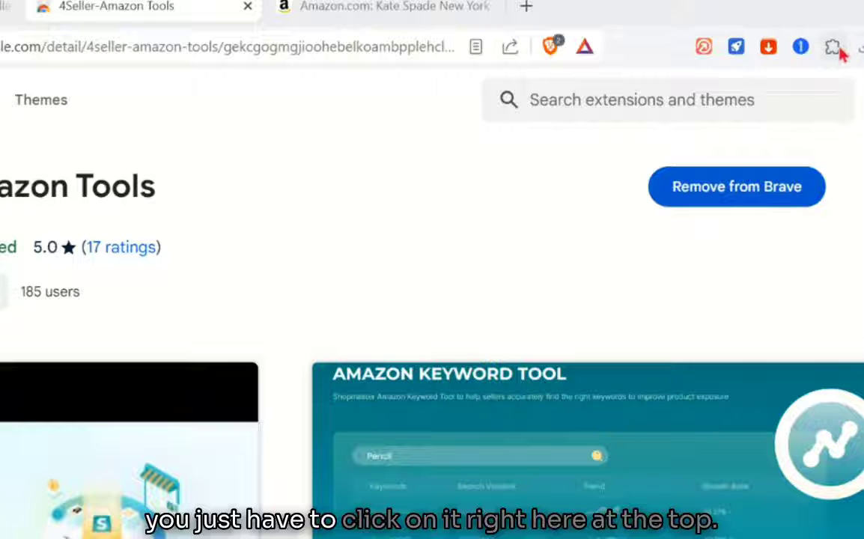
Step: Pin 4Seller-Amazon Tools to the browser toolbar and show its tool list
{"action": "left_click", "coordinate": [839, 40]}
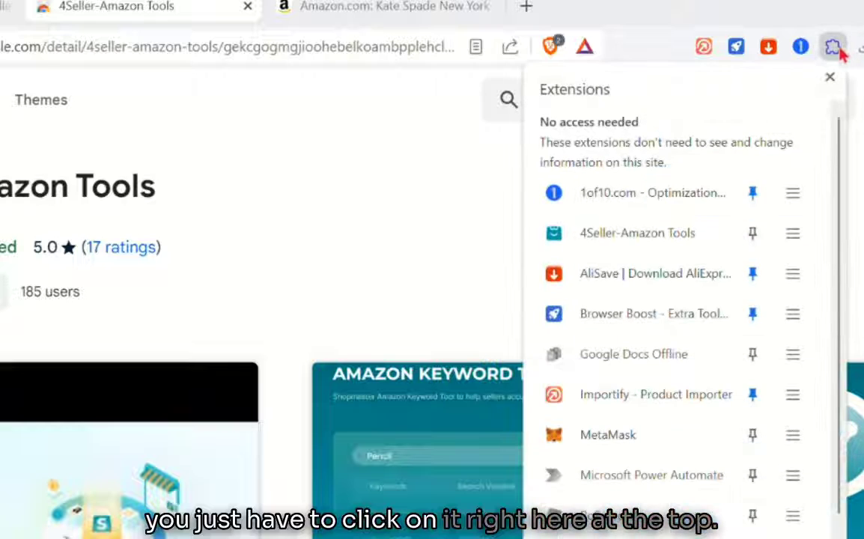
{"action": "left_click", "coordinate": [753, 233]}
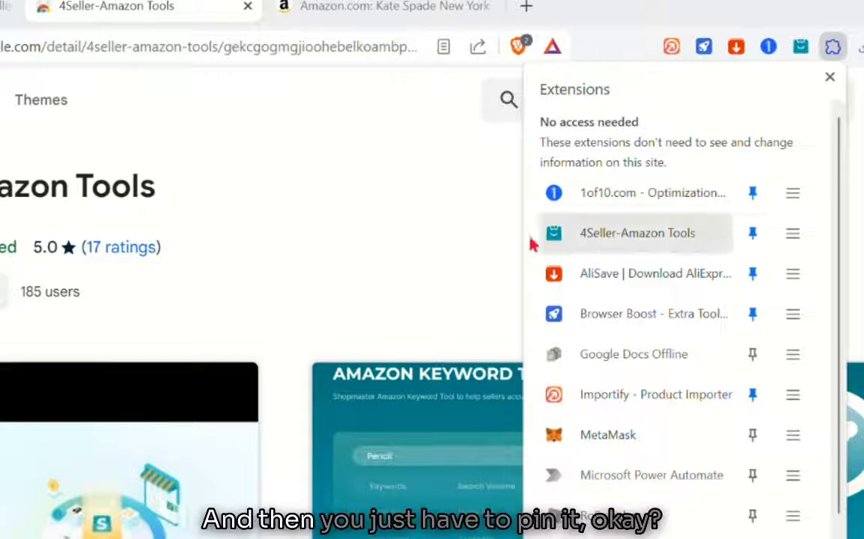
{"action": "left_click", "coordinate": [453, 253]}
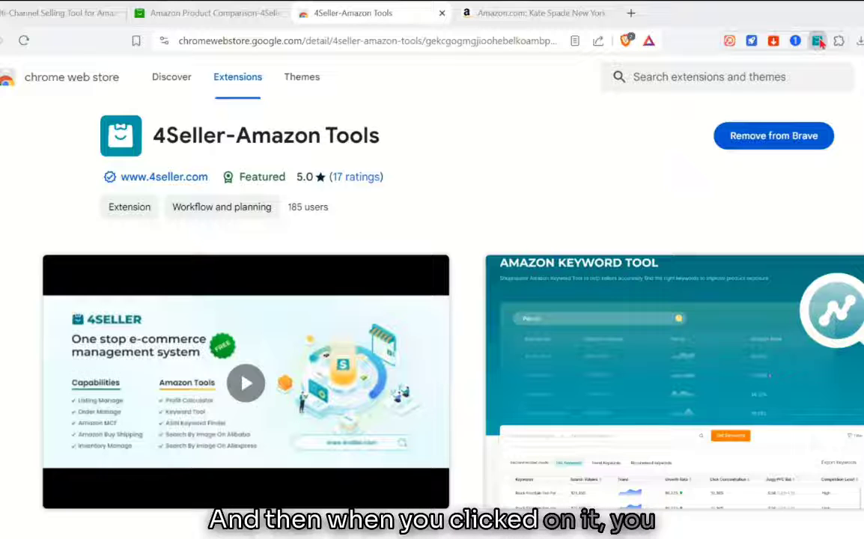
{"action": "left_click", "coordinate": [818, 41]}
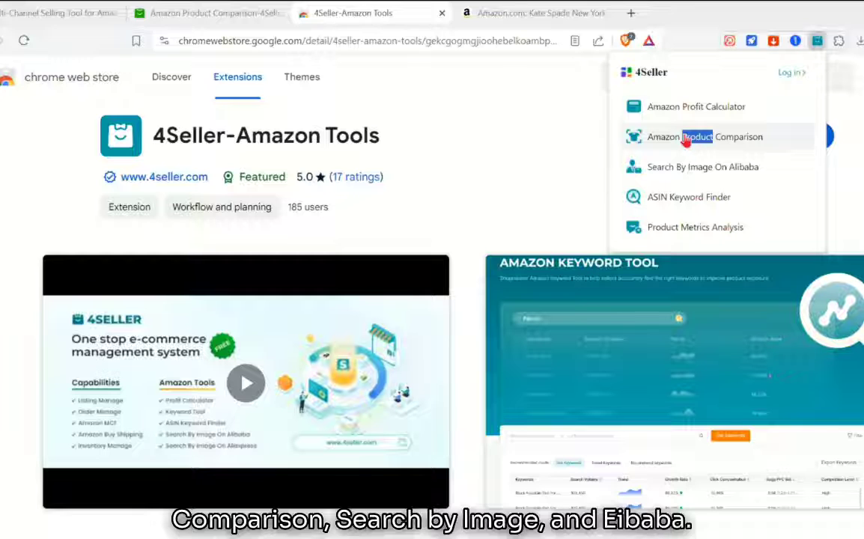
Step: Log in from the 4Seller extension popup to reach the Home dashboard
{"action": "left_click", "coordinate": [777, 152]}
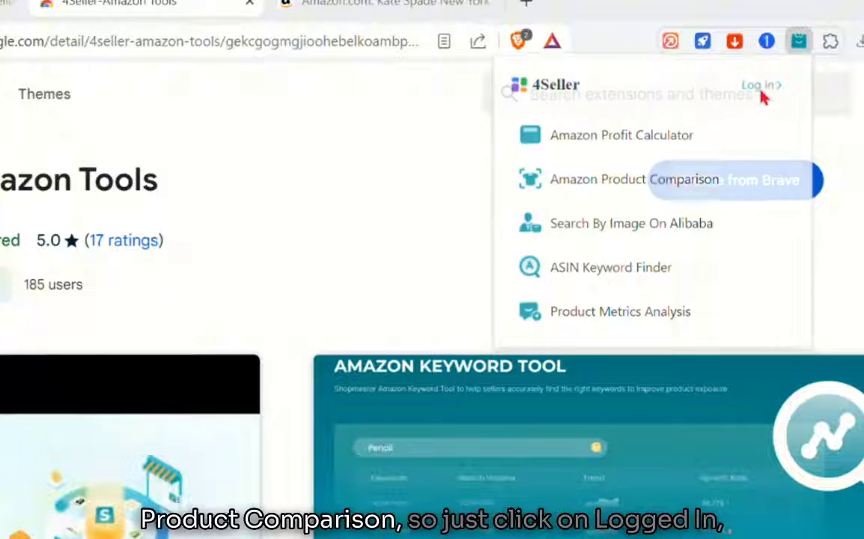
{"action": "left_click", "coordinate": [762, 88]}
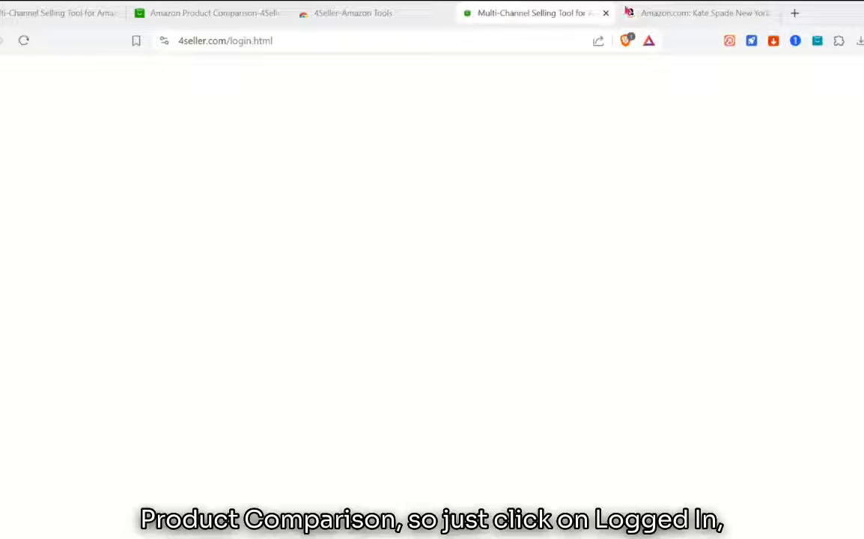